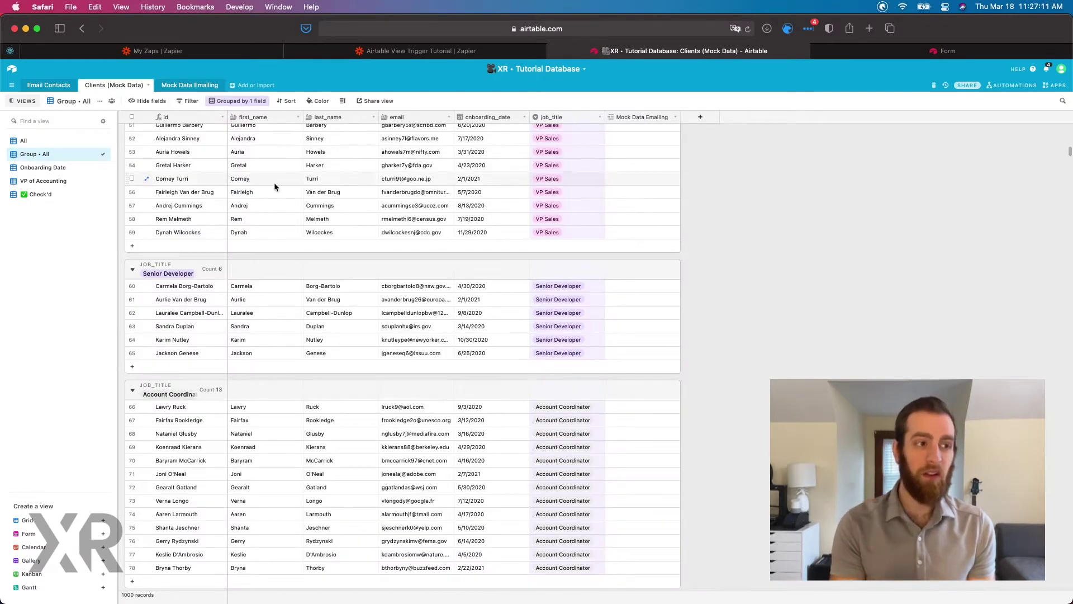
Step: Examine the client records grouped by job title and the single-select options defined for the job_title field
scroll(338, 258, "up", 10)
scroll(339, 258, "up", 10)
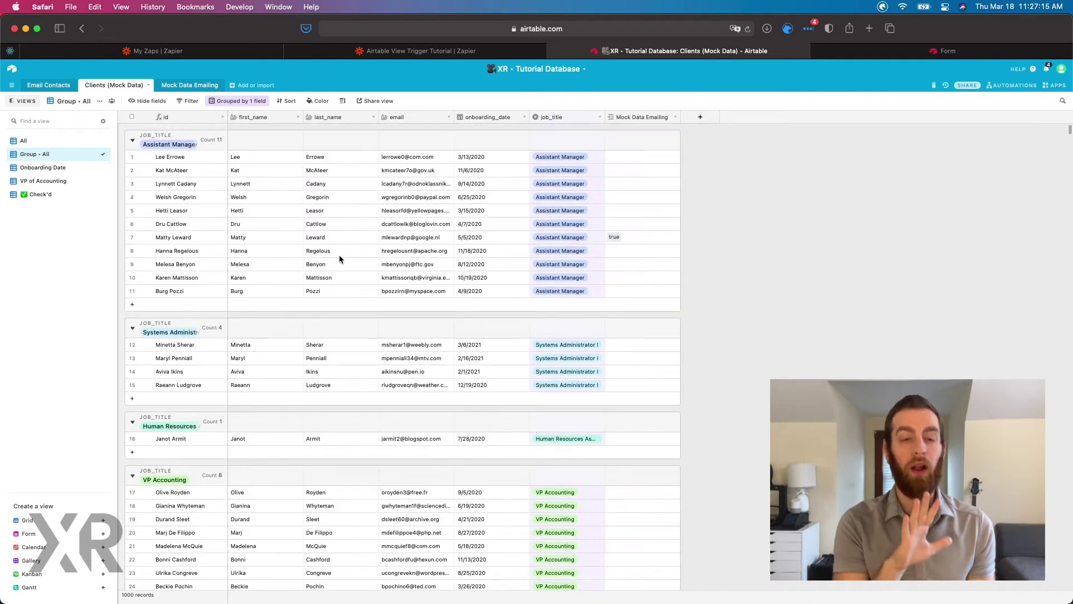
scroll(339, 258, "down", 5)
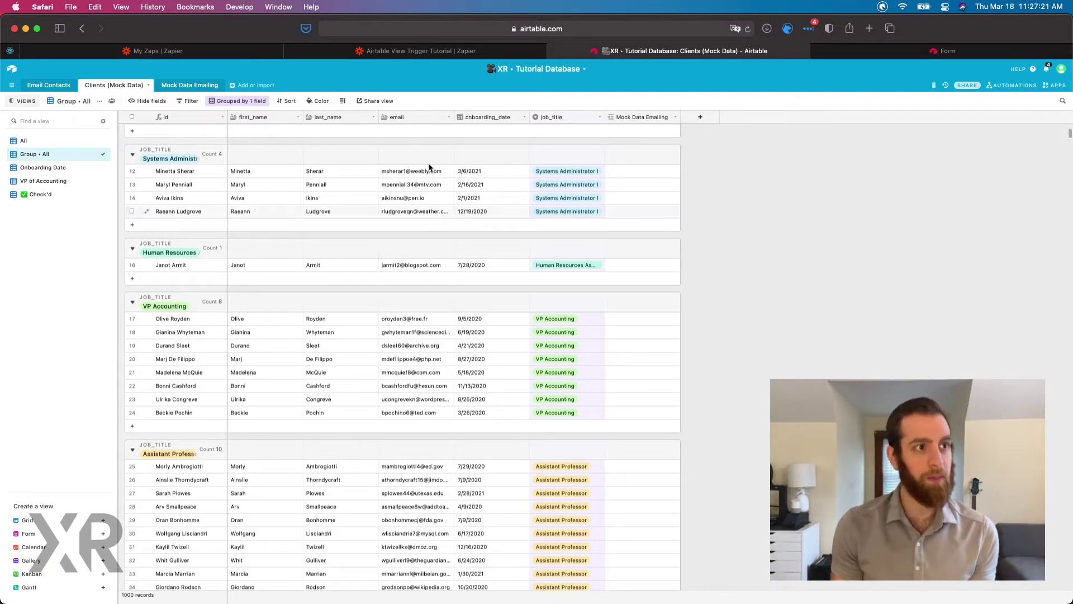
left_click(599, 117)
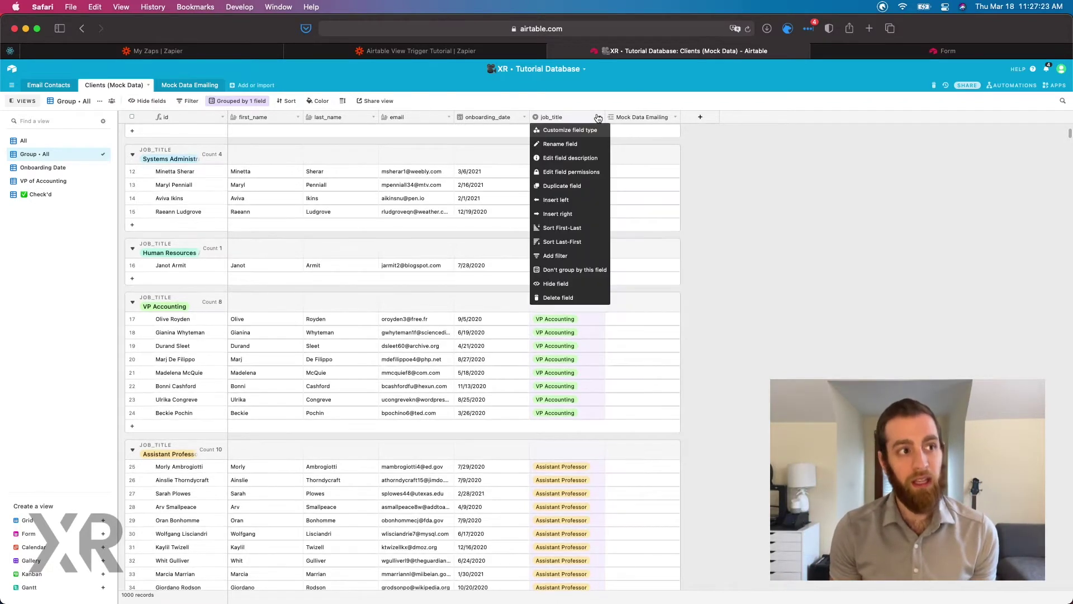
left_click(581, 133)
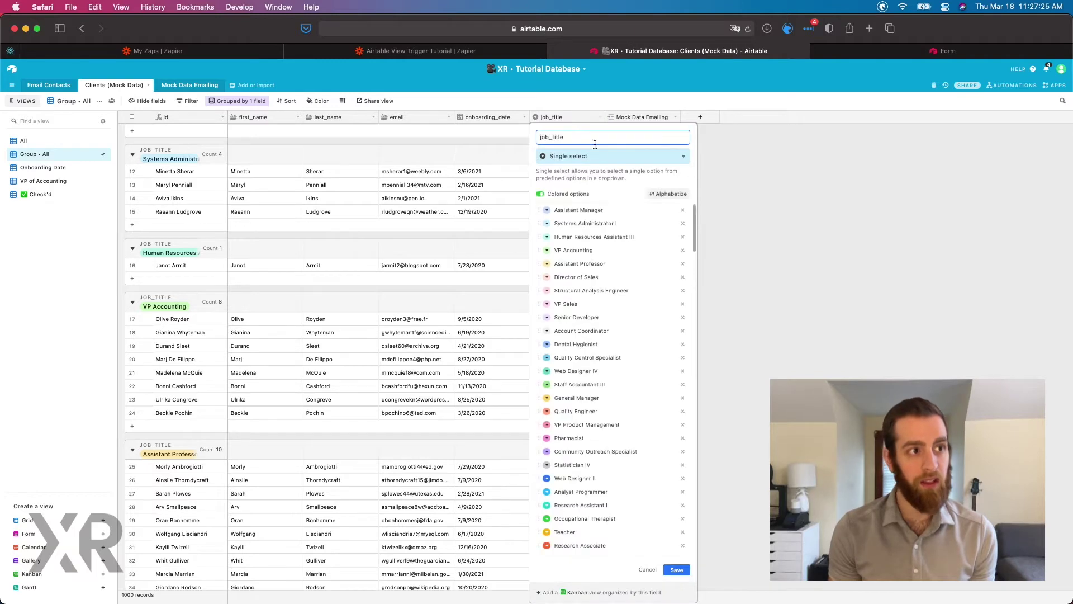
scroll(685, 391, "down", 20)
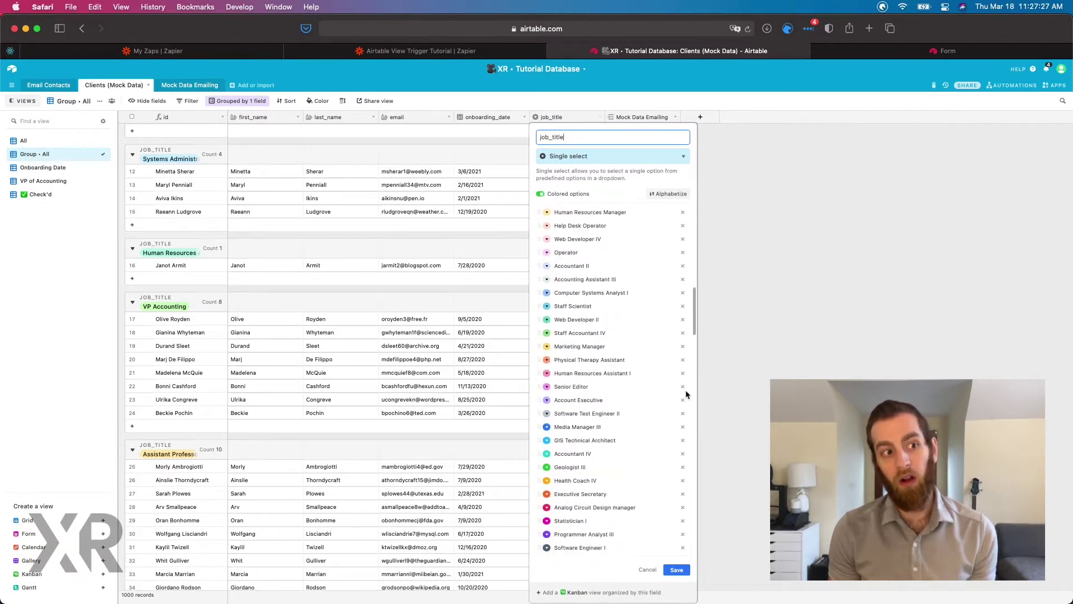
scroll(686, 394, "down", 5)
scroll(686, 391, "up", 20)
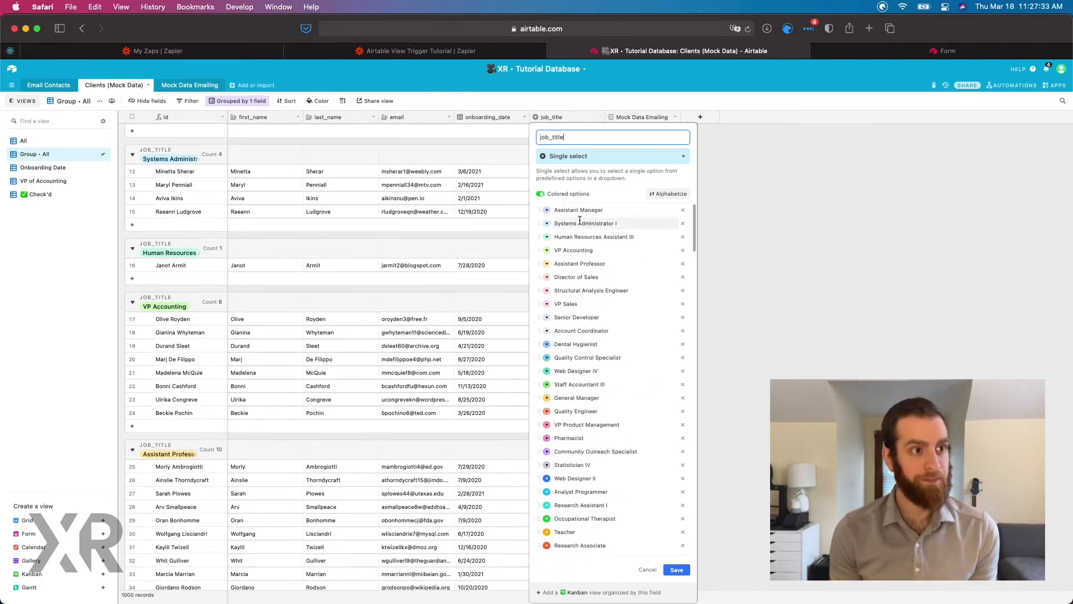
scroll(581, 314, "down", 10)
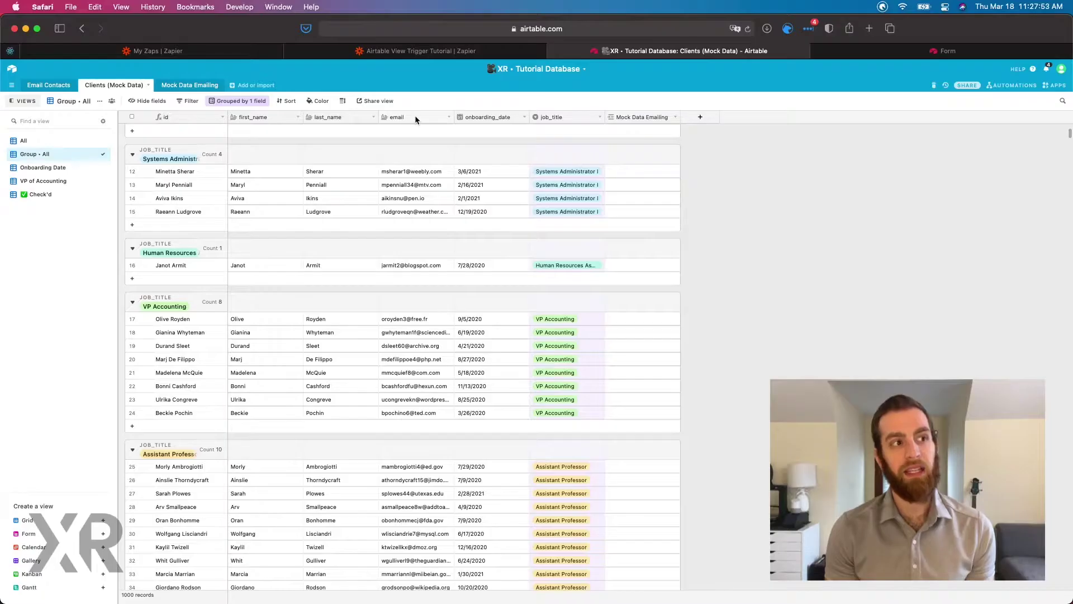
Step: Move the last_name field ahead of first_name in the Group • All view and compare the order with the All view
mouse_move(415, 117)
left_mouse_down()
mouse_move(461, 117)
mouse_move(414, 115)
left_mouse_up()
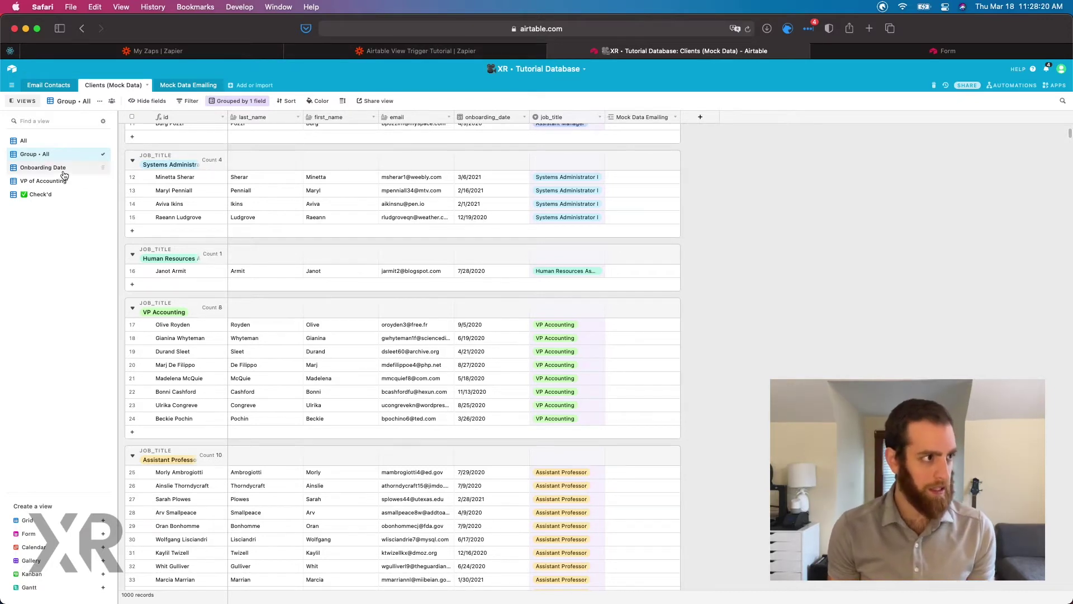
left_click(58, 142)
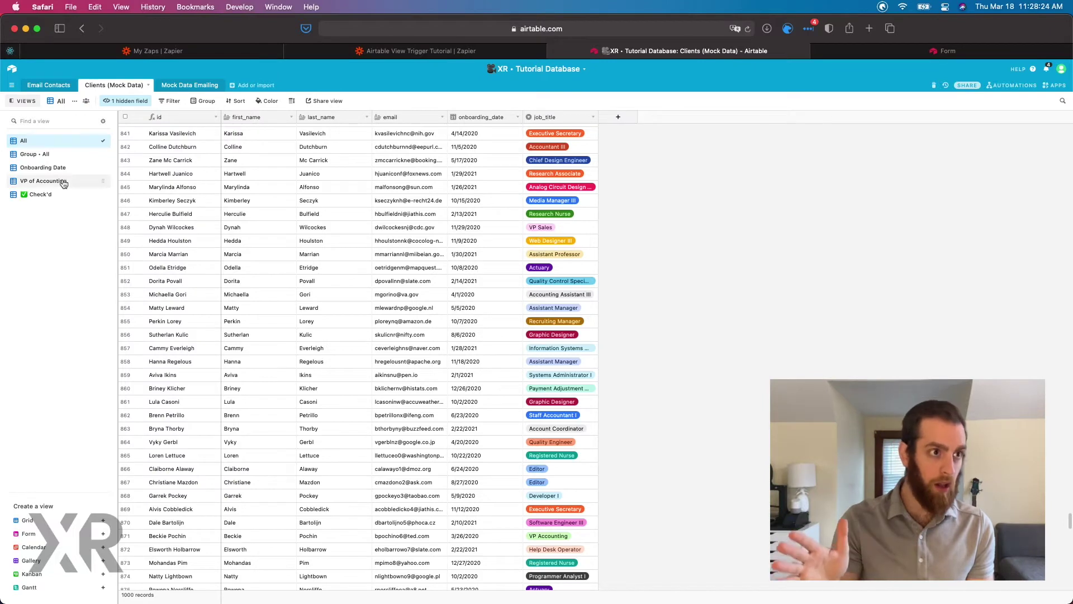
left_click(69, 153)
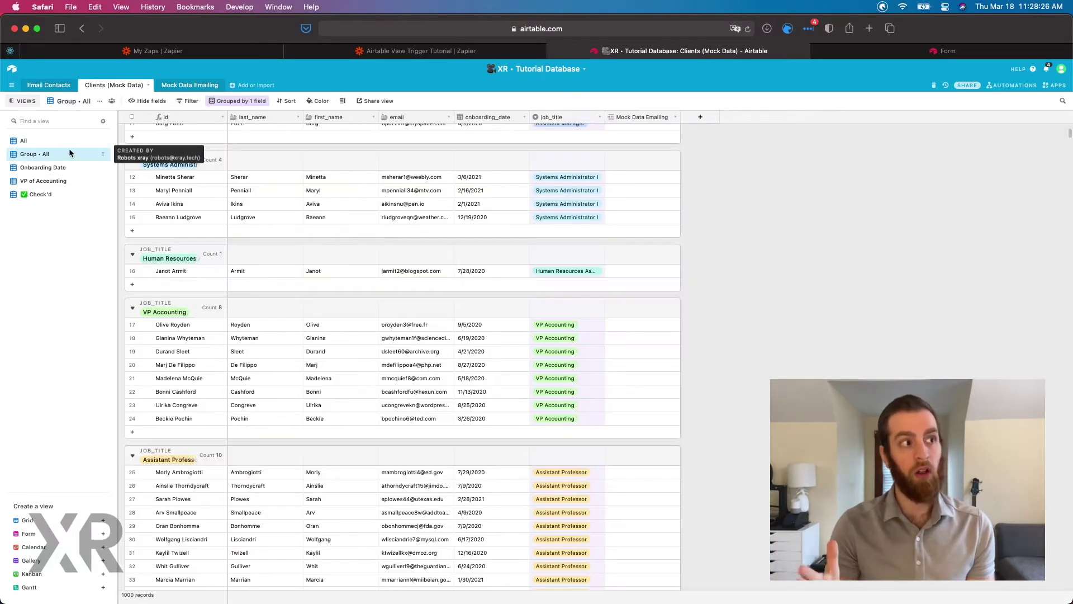
Step: Remove the first_name condition from the filters of the Onboarding Date view
left_click(68, 163)
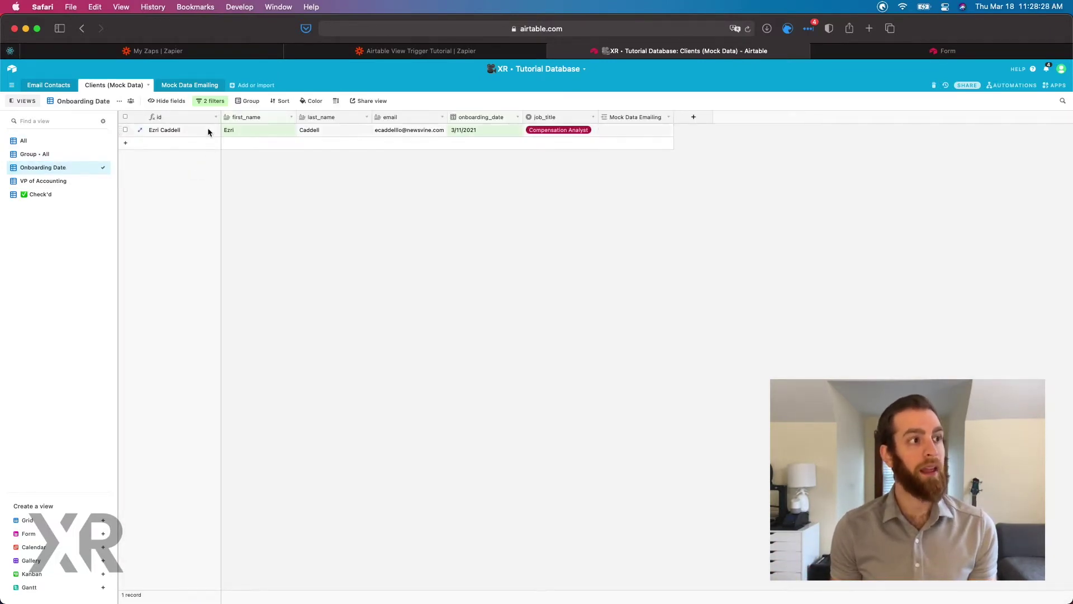
left_click(213, 106)
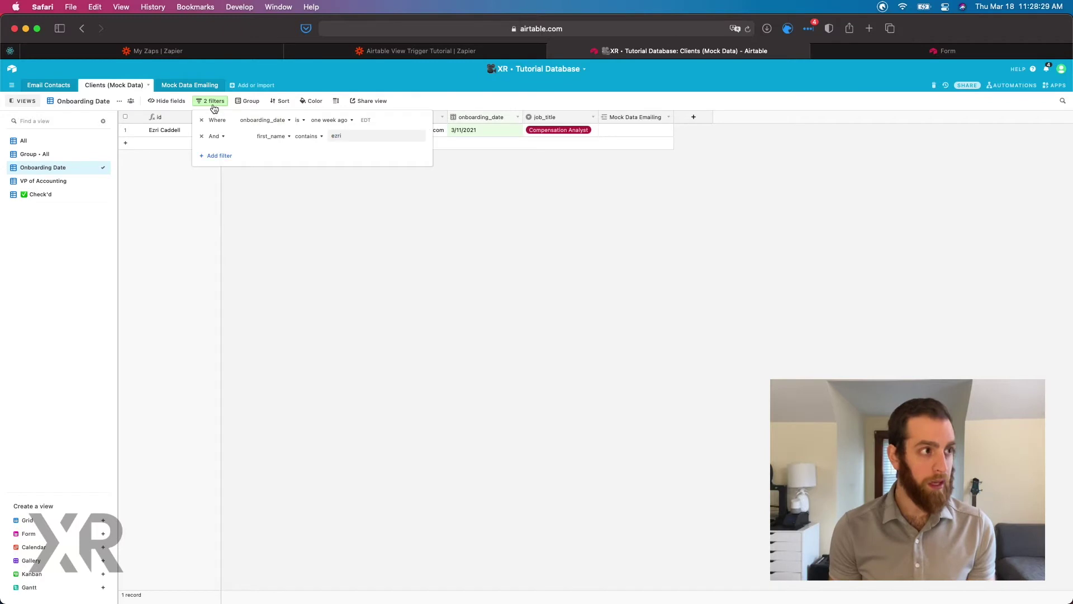
left_click(202, 136)
left_click(332, 237)
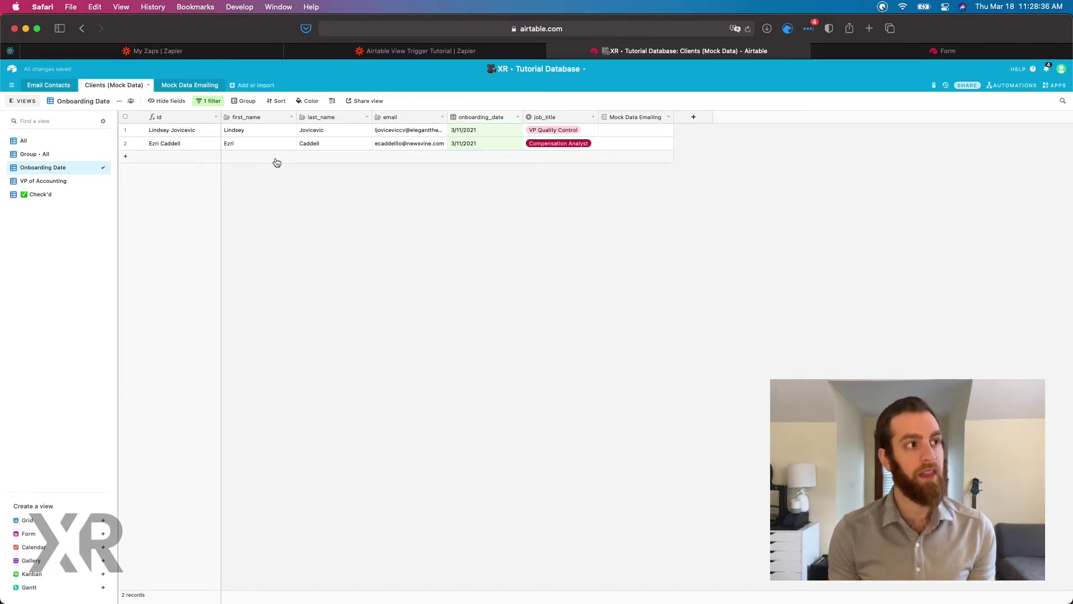
Step: Change the Onboarding Date view's remaining filter to first_name contains, and enter part of a client's first name as the value
left_click(208, 102)
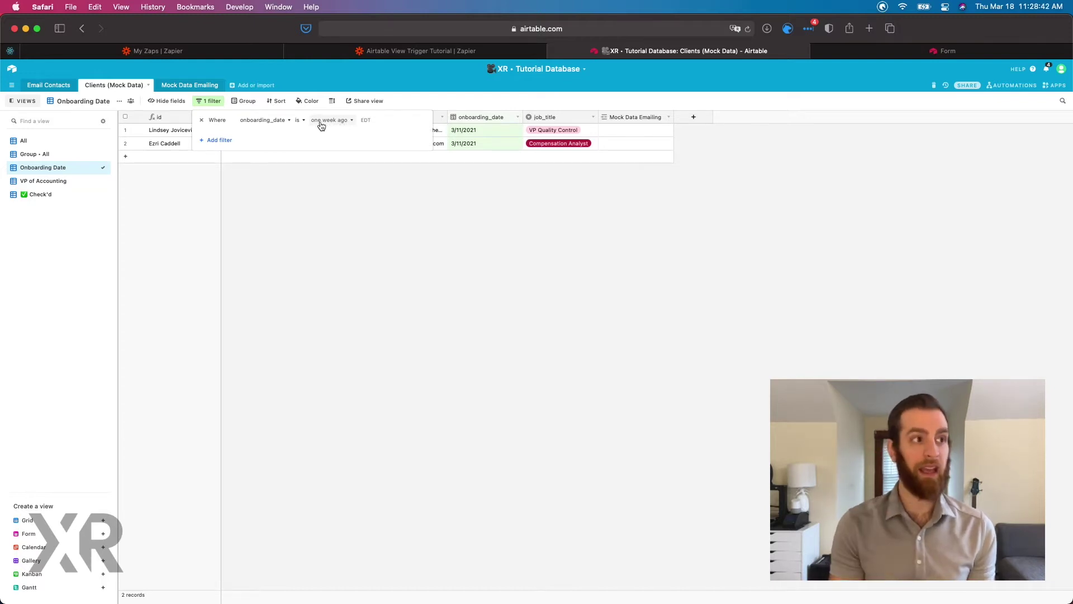
left_click(279, 124)
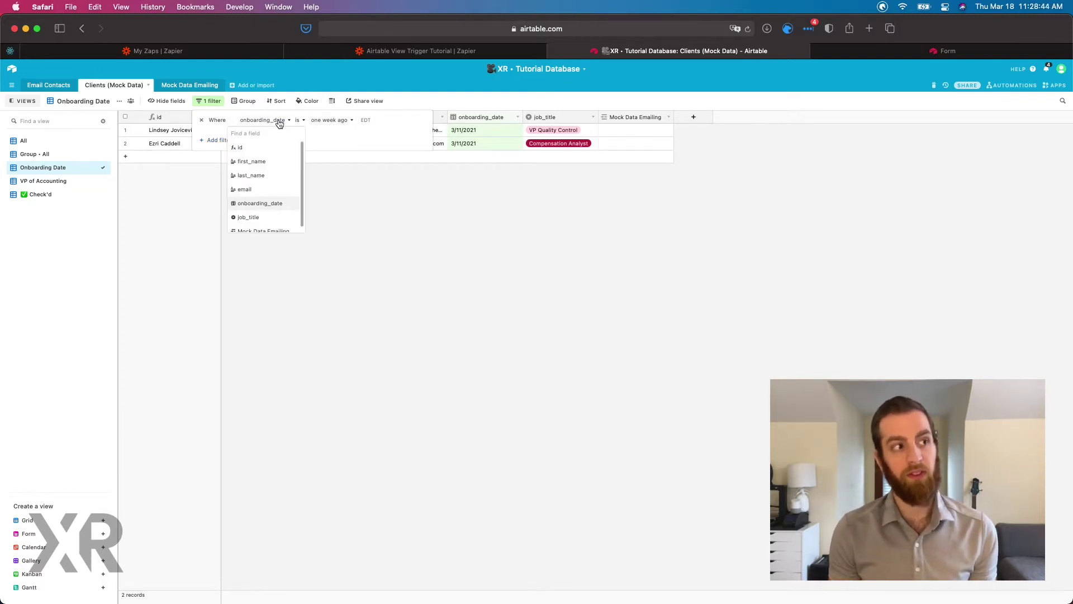
left_click(281, 170)
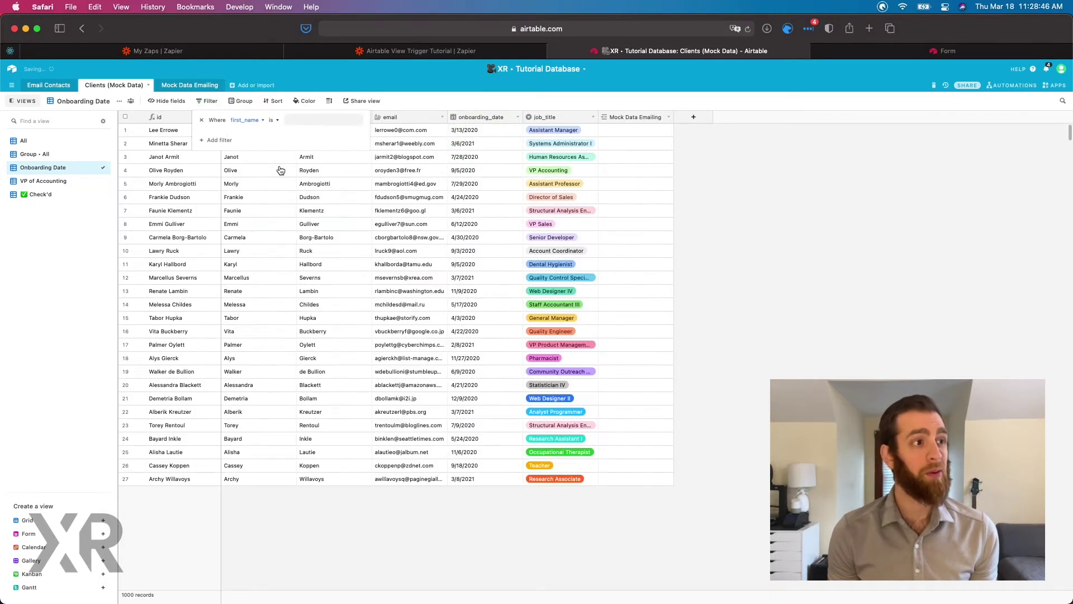
left_click(296, 119)
left_click(273, 119)
left_click(282, 145)
left_click(311, 122)
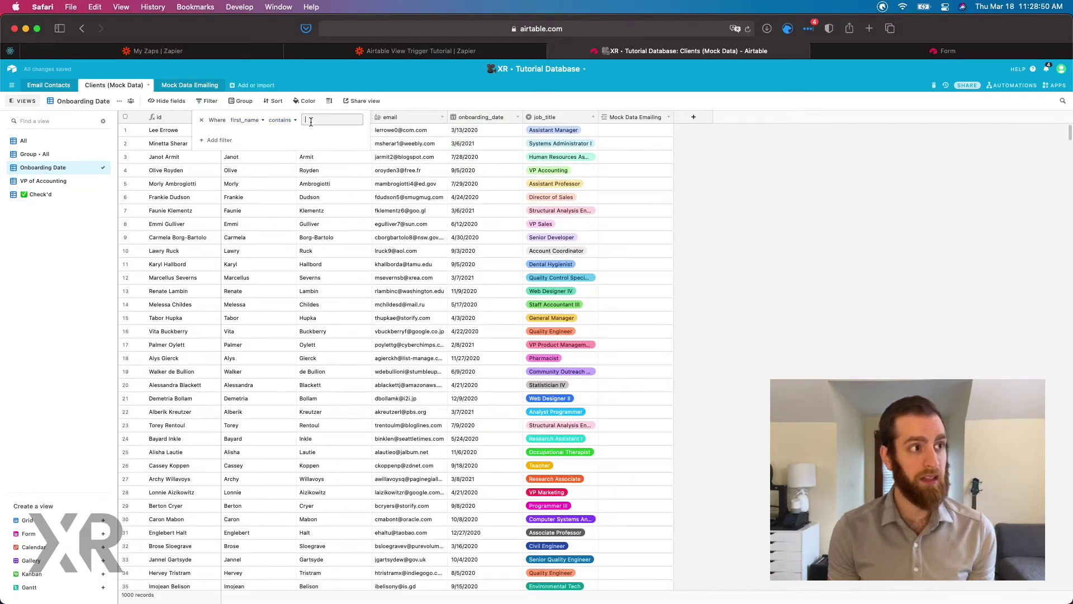
type("matt")
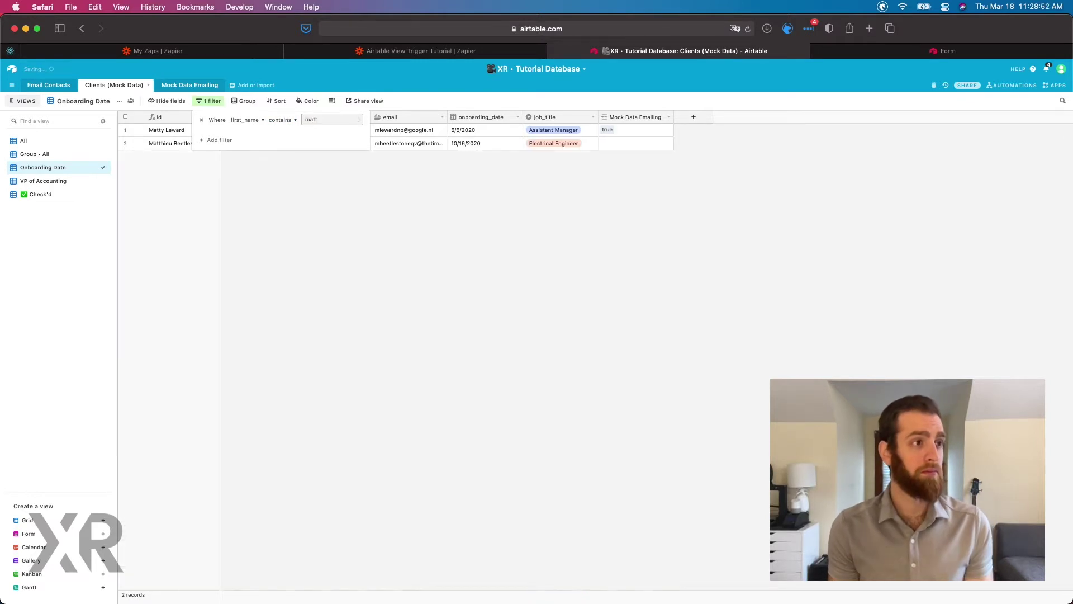
left_click(346, 221)
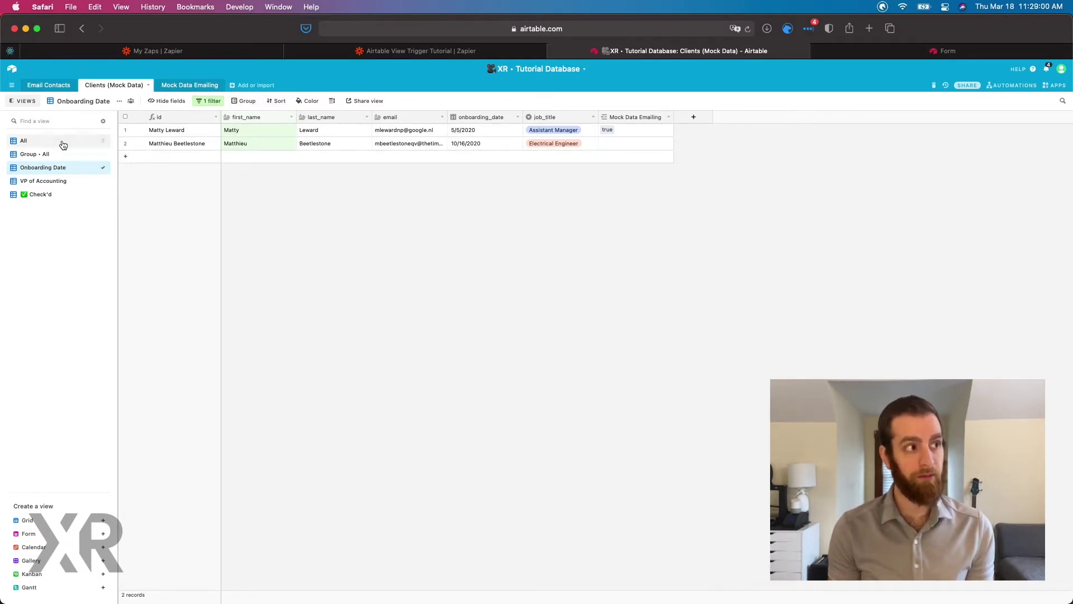
Step: Examine the filter condition on job_title in the VP of Accounting view
left_click(65, 189)
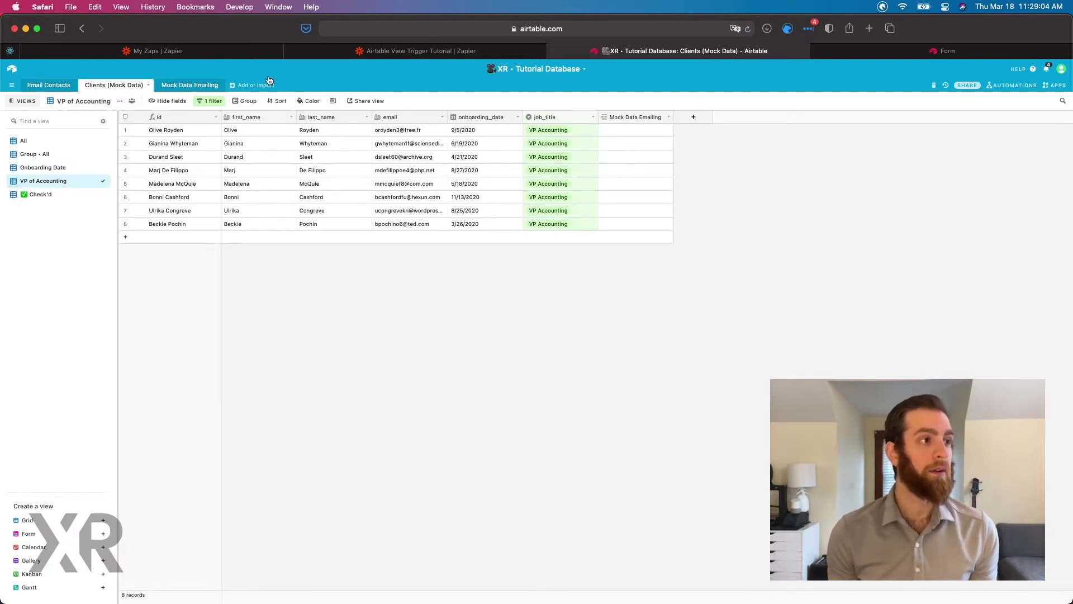
left_click(221, 103)
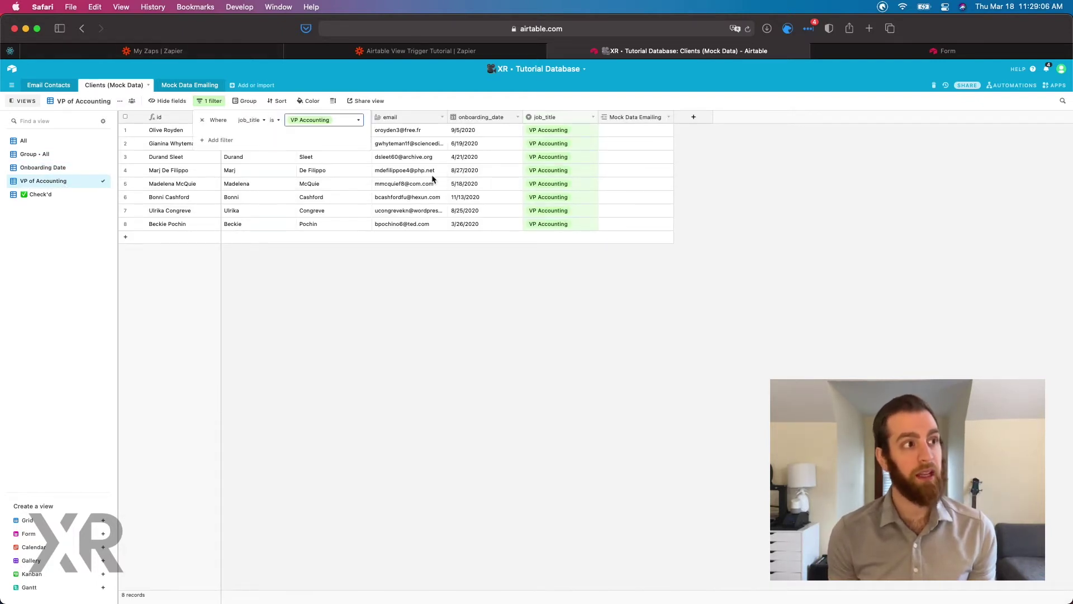
left_click(608, 397)
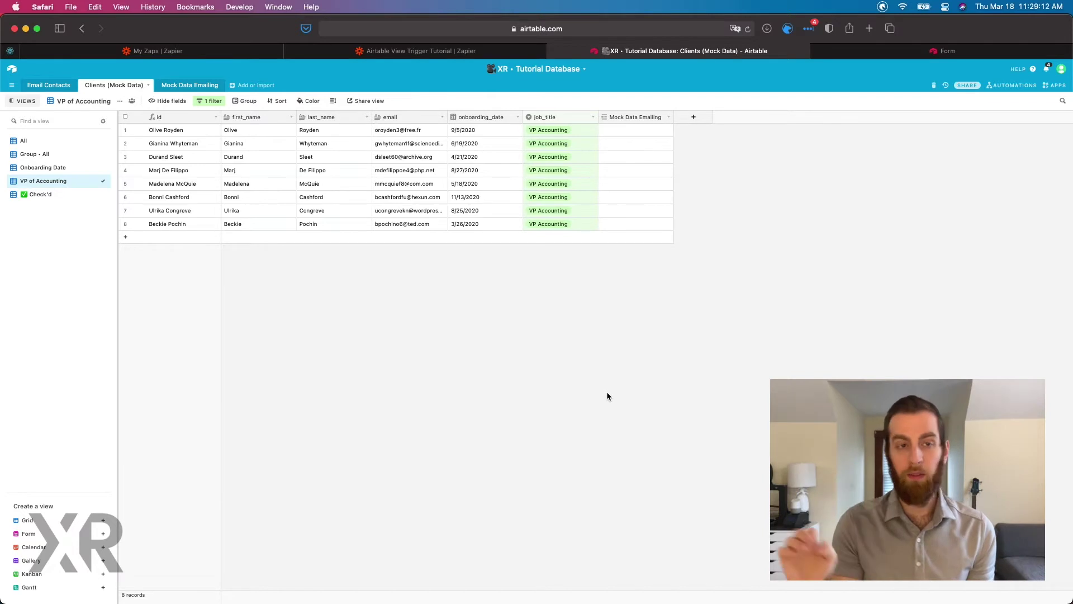
Step: Compare the records in the Check'd, VP of Accounting, Onboarding Date and All views, ending on VP of Accounting
left_click(67, 193)
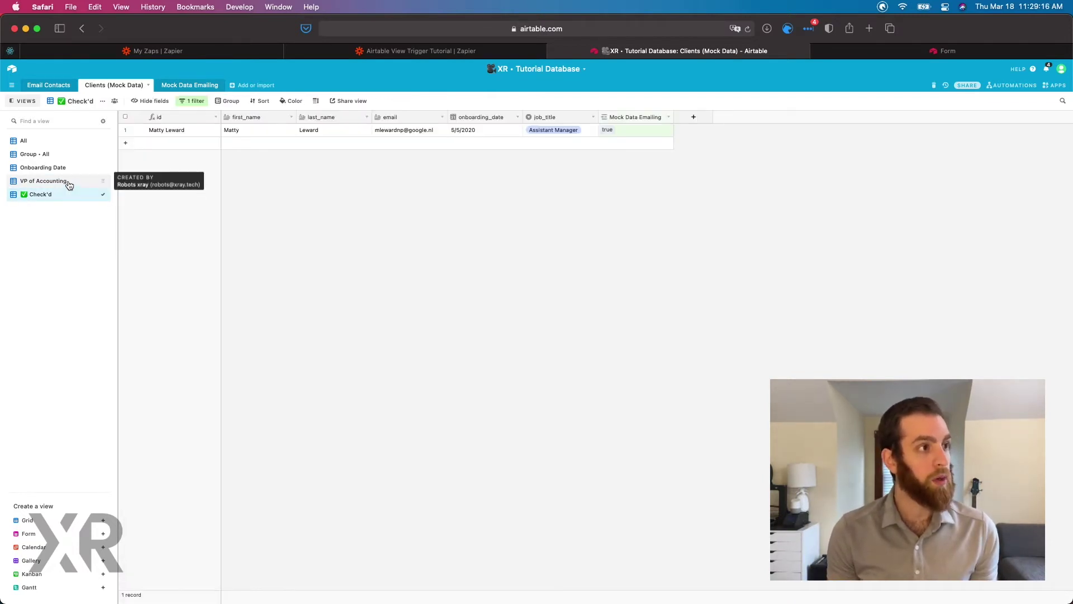
left_click(68, 182)
left_click(66, 170)
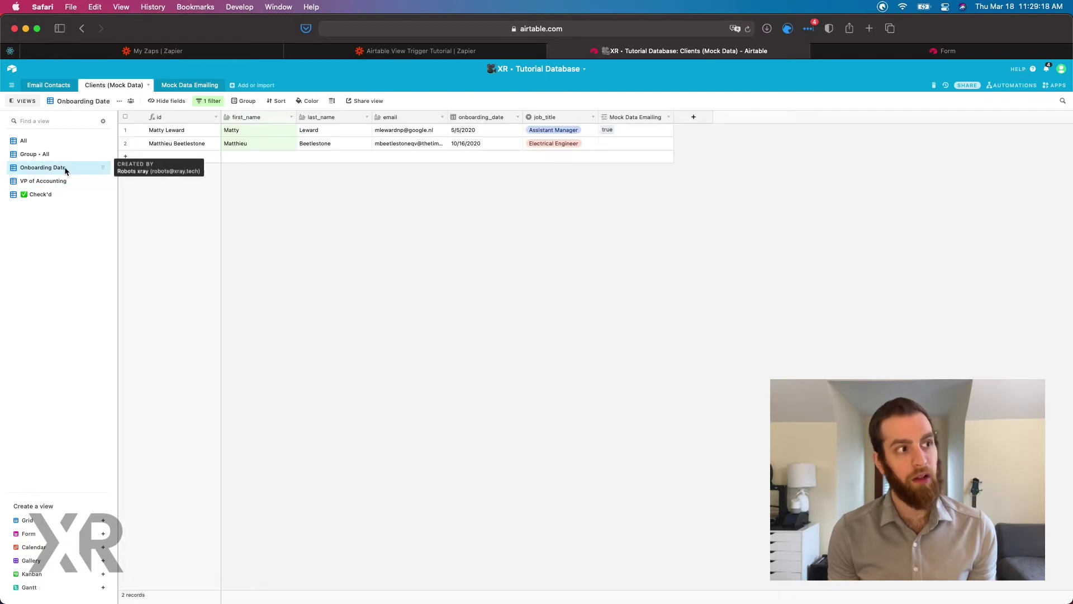
left_click(72, 142)
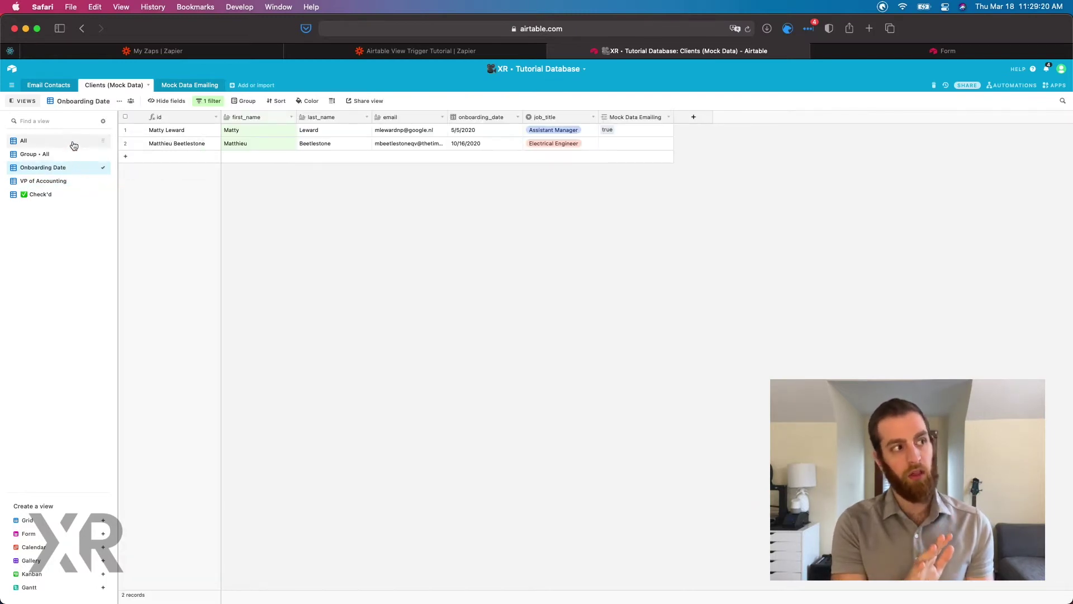
left_click(72, 170)
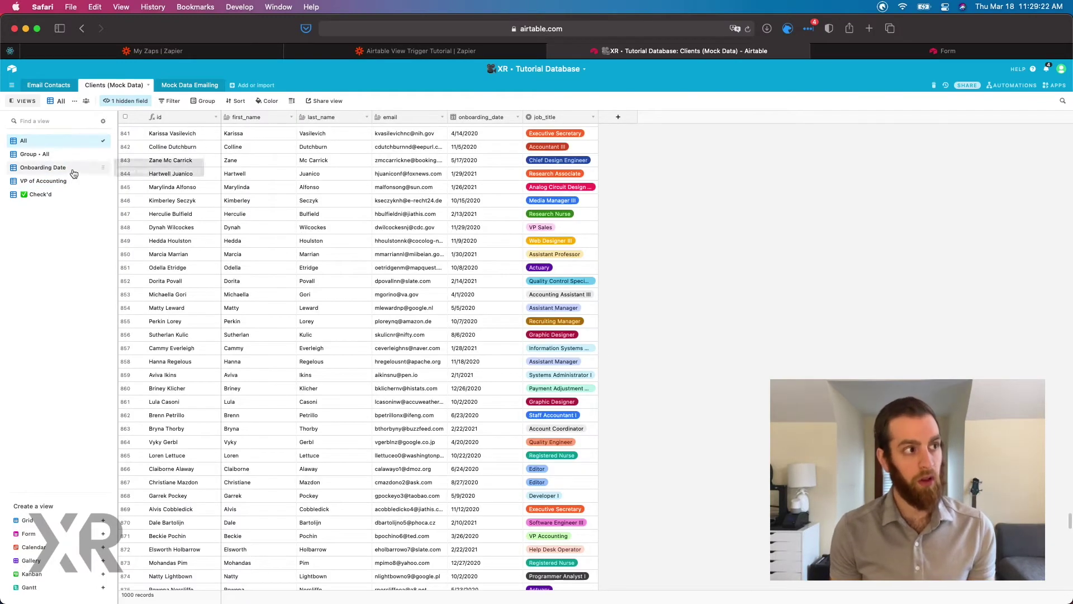
left_click(73, 182)
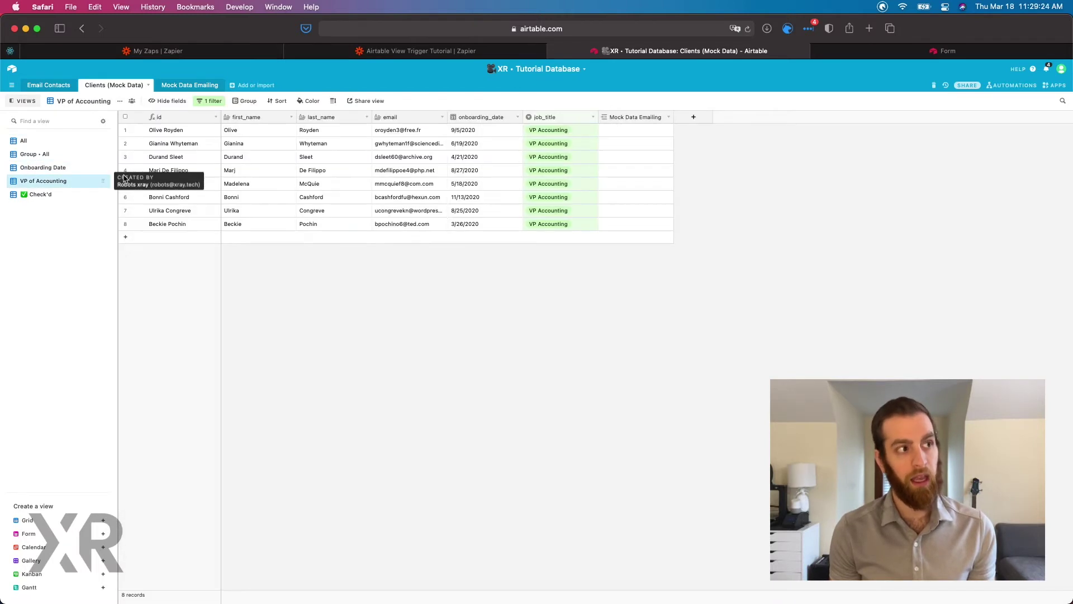
Step: Switch to the Airtable View Trigger Tutorial Zap in Zapier, choose New Record in View as trigger event and continue to the account selection
left_click(383, 51)
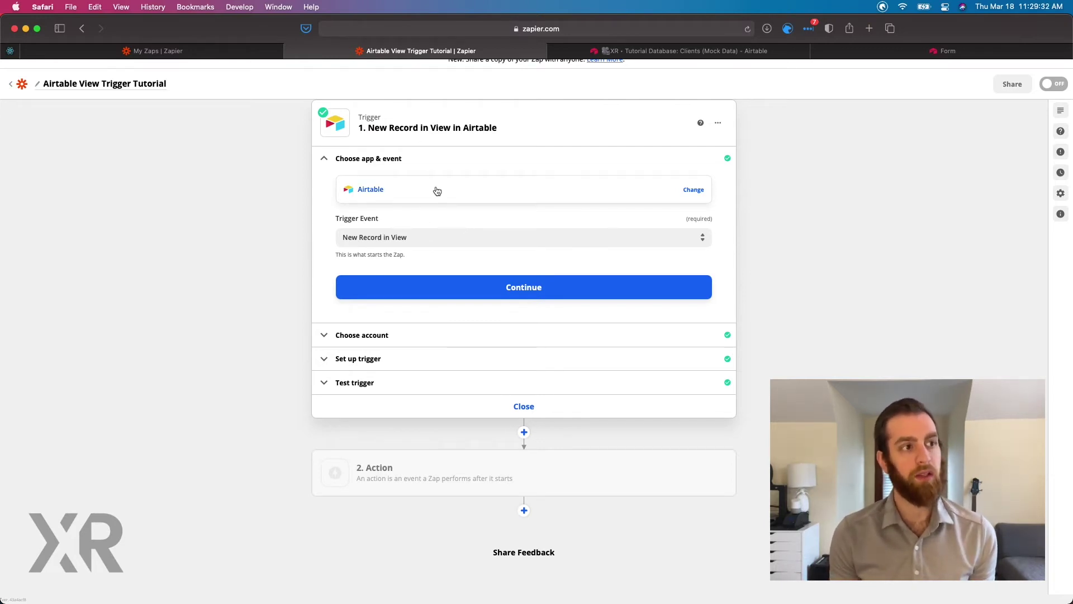
left_click(434, 237)
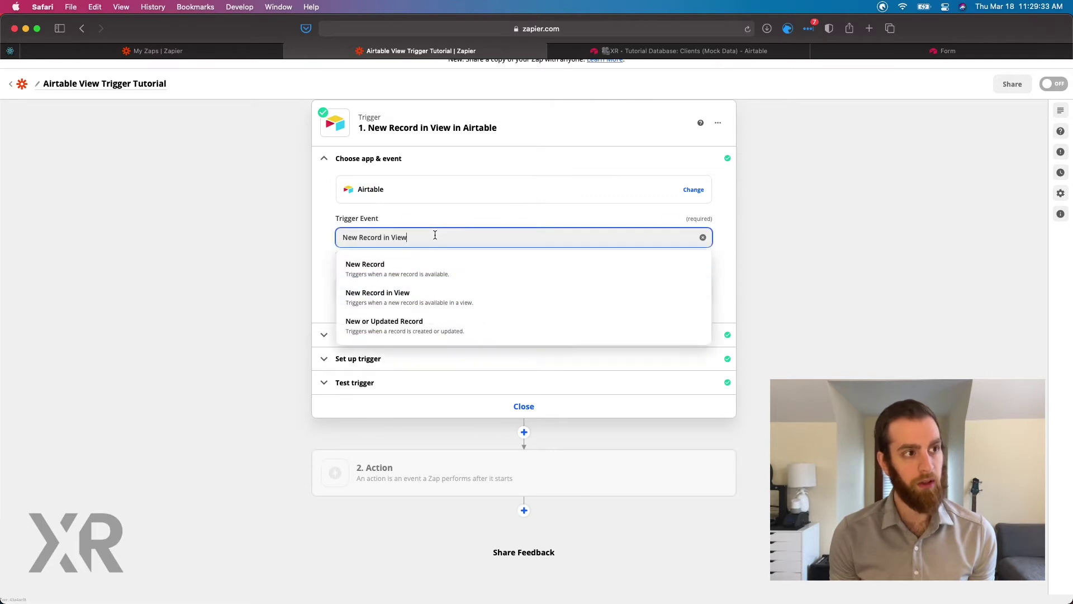
left_click(434, 295)
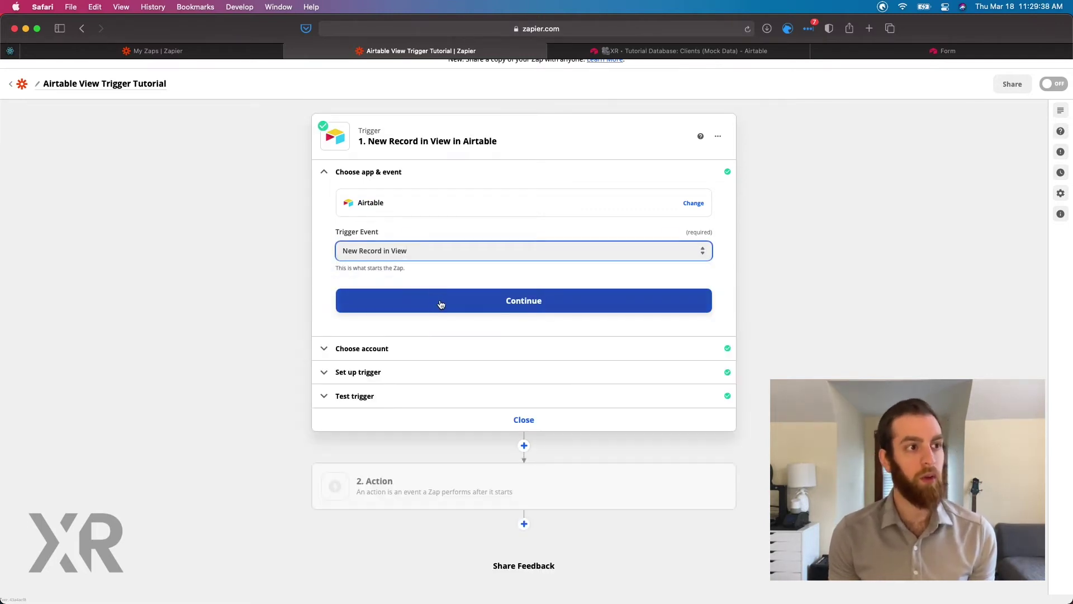
left_click(441, 304)
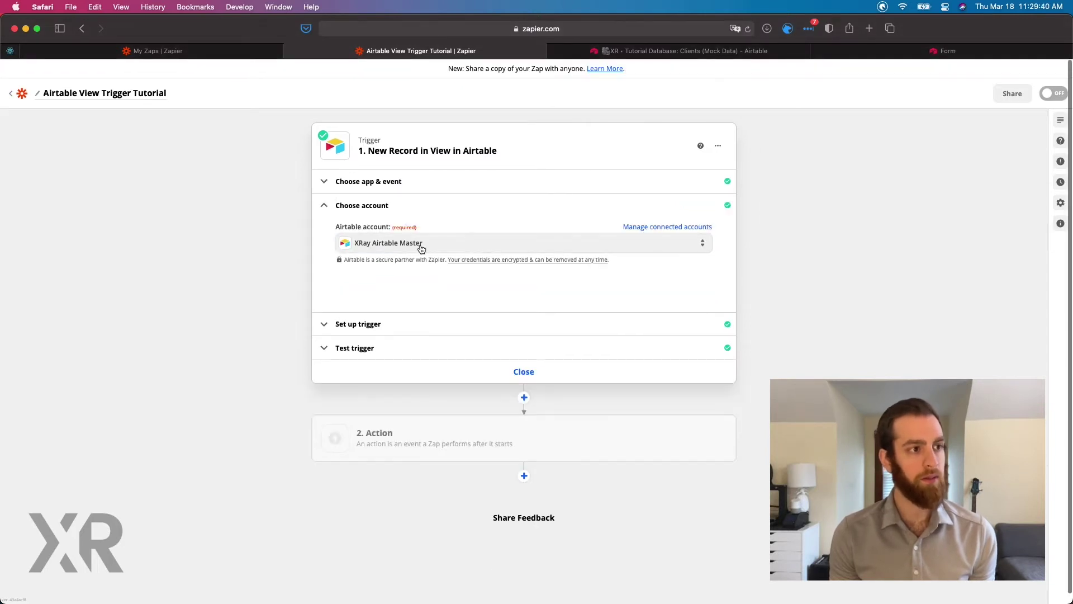
Step: Continue to the trigger setup and choose Clients (Mock Data) as the table in the XR • Tutorial Database base
left_click(406, 332)
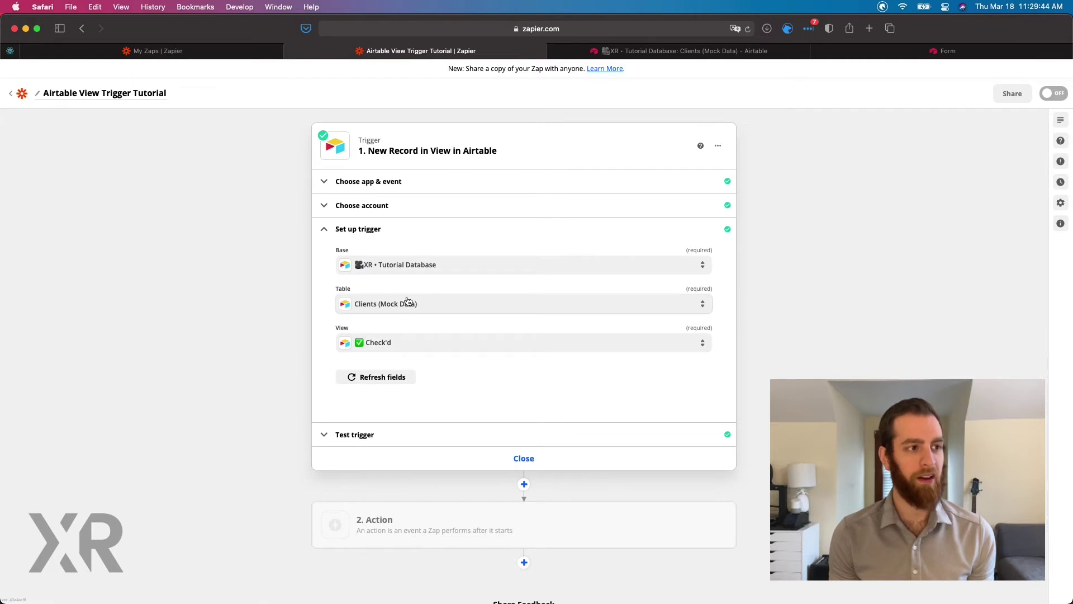
left_click(407, 303)
left_click(415, 273)
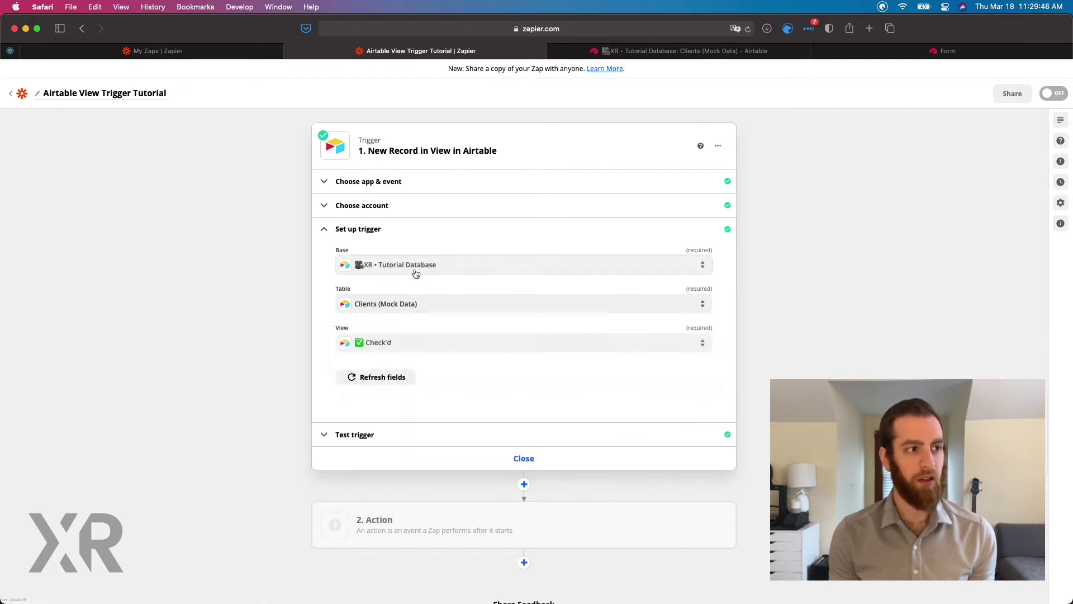
left_click(328, 271)
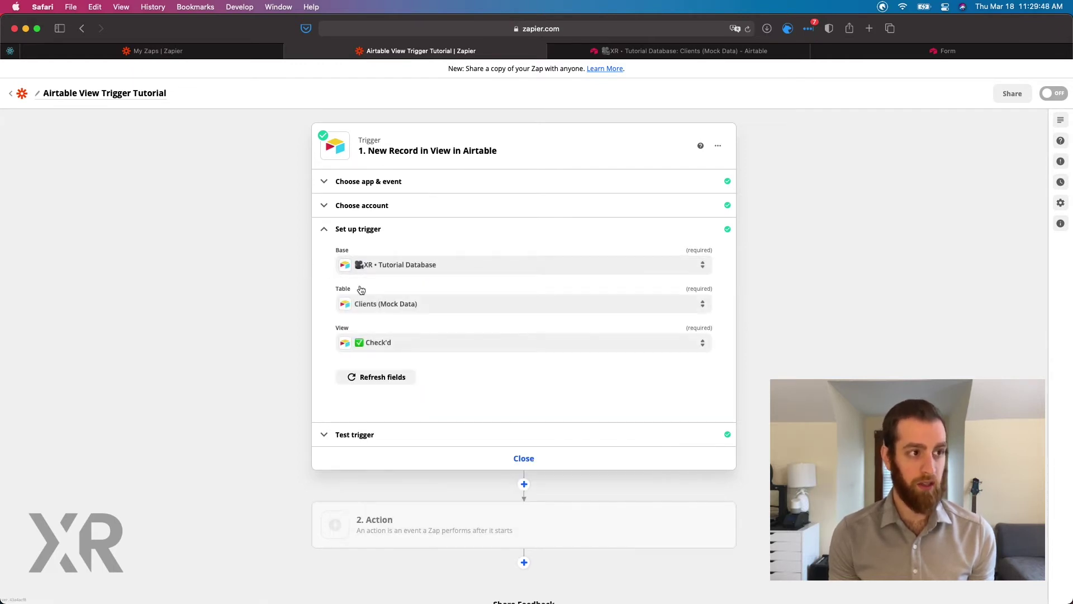
left_click(379, 303)
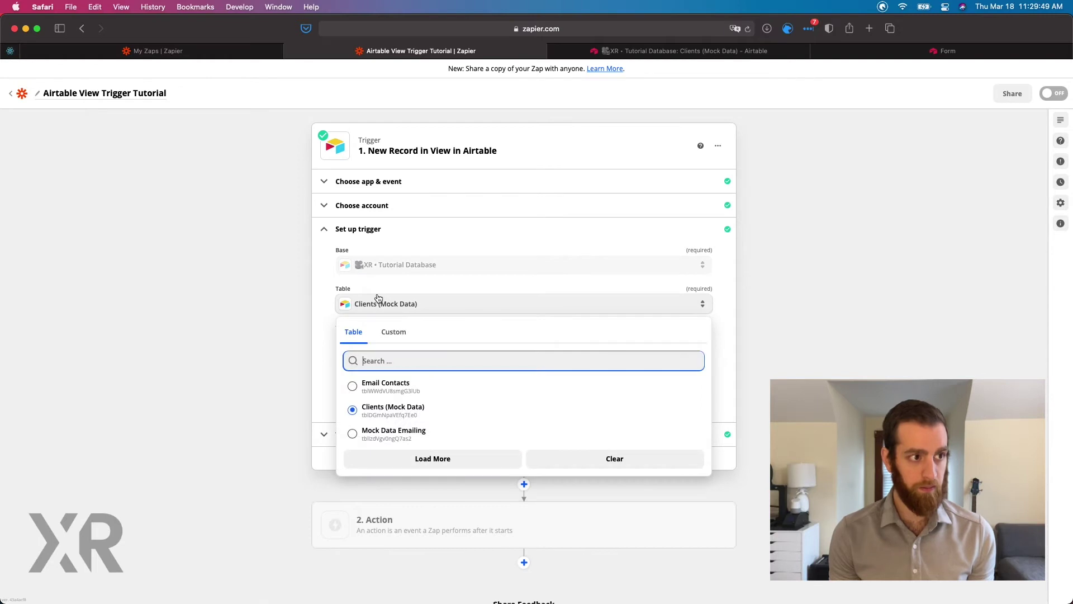
left_click(406, 409)
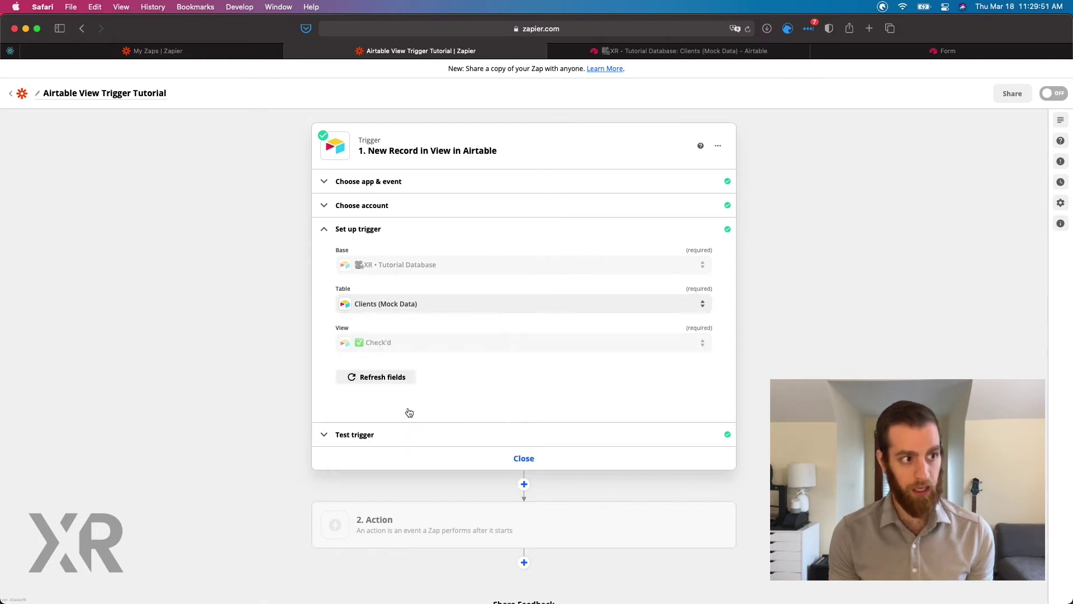
Step: Set the trigger's view to All and run the trigger test
left_click(390, 343)
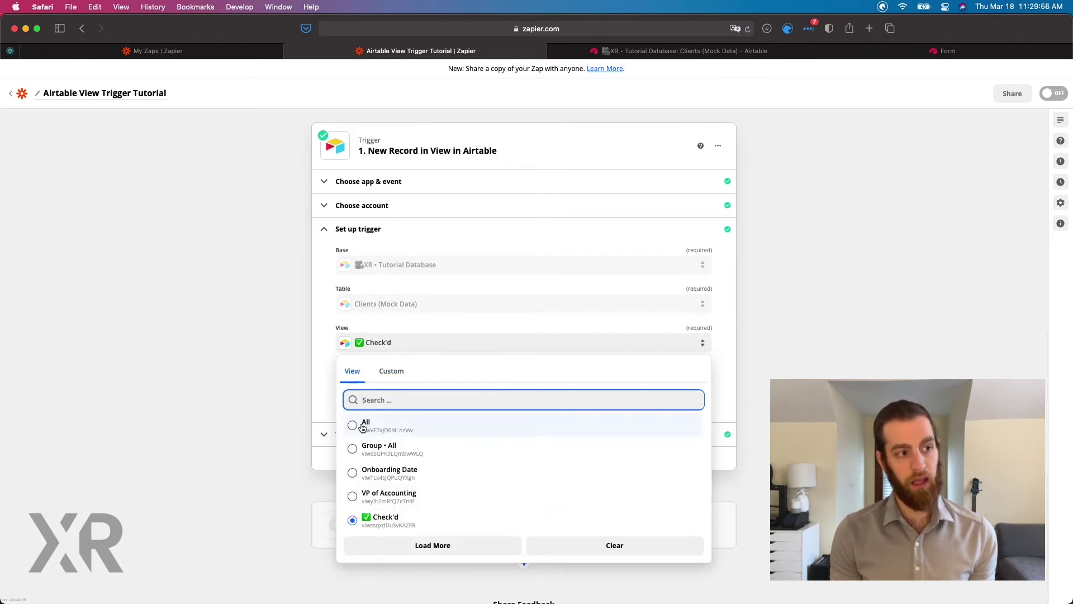
left_click(363, 424)
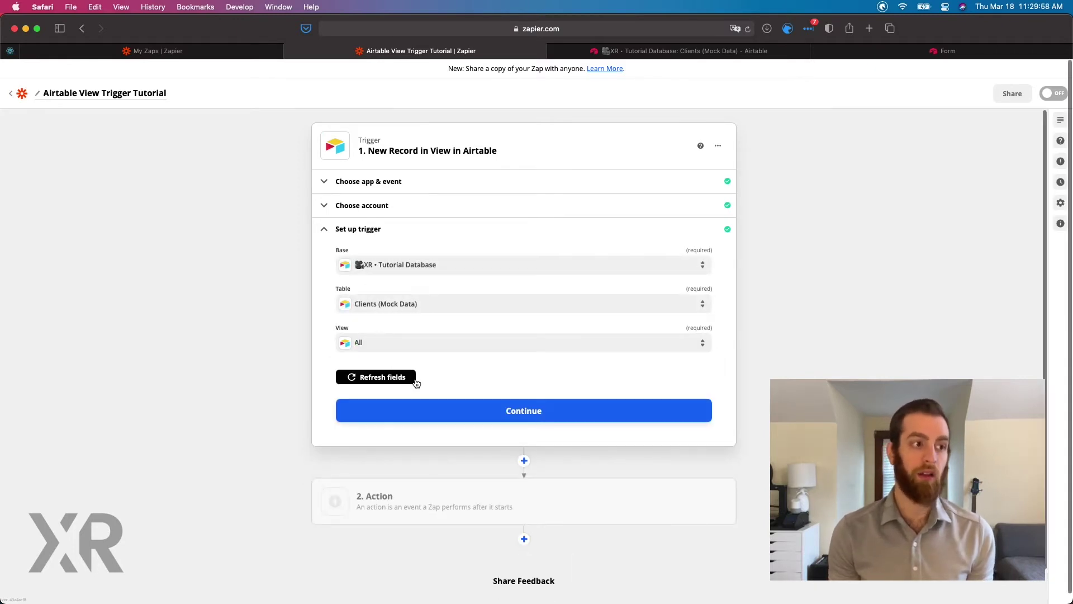
left_click(447, 386)
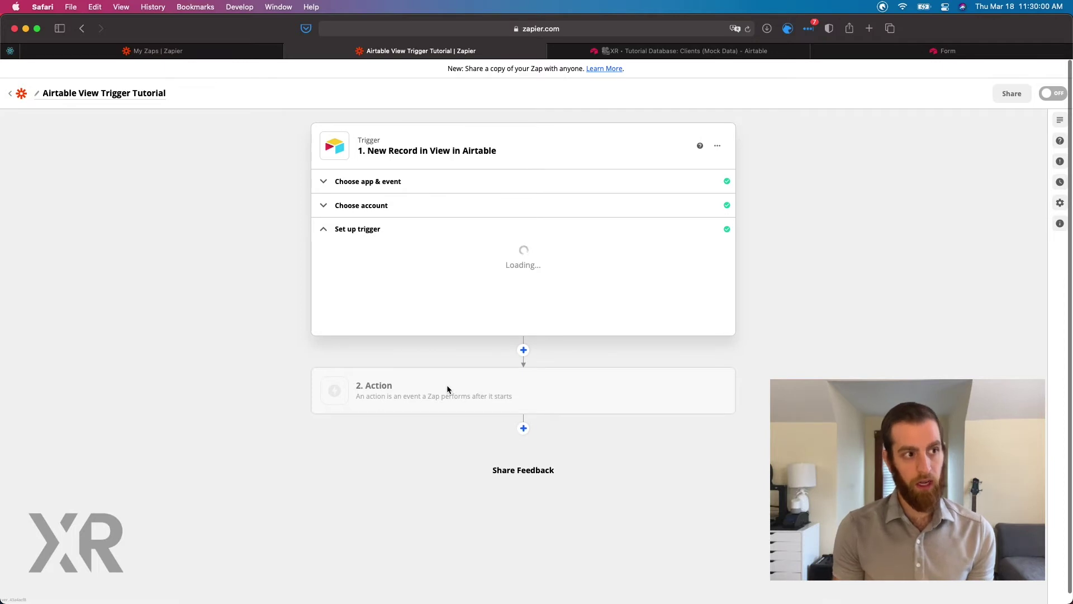
left_click(528, 406)
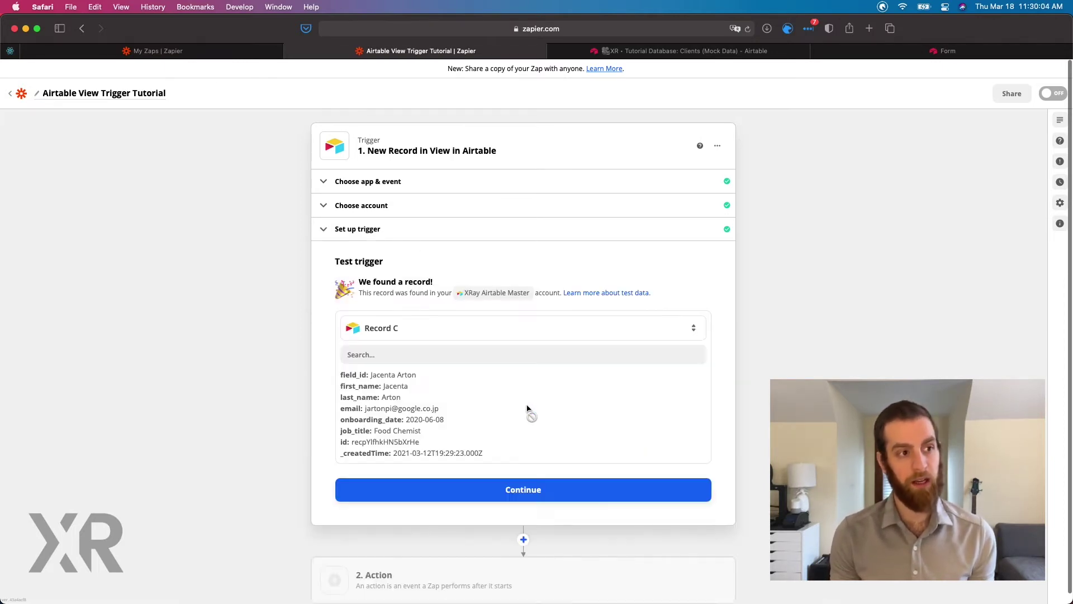
Step: Copy the test record's field_id, search for that client in the All view of the Airtable Clients (Mock Data) table, and select the record
triple_click(376, 376)
key("super+c")
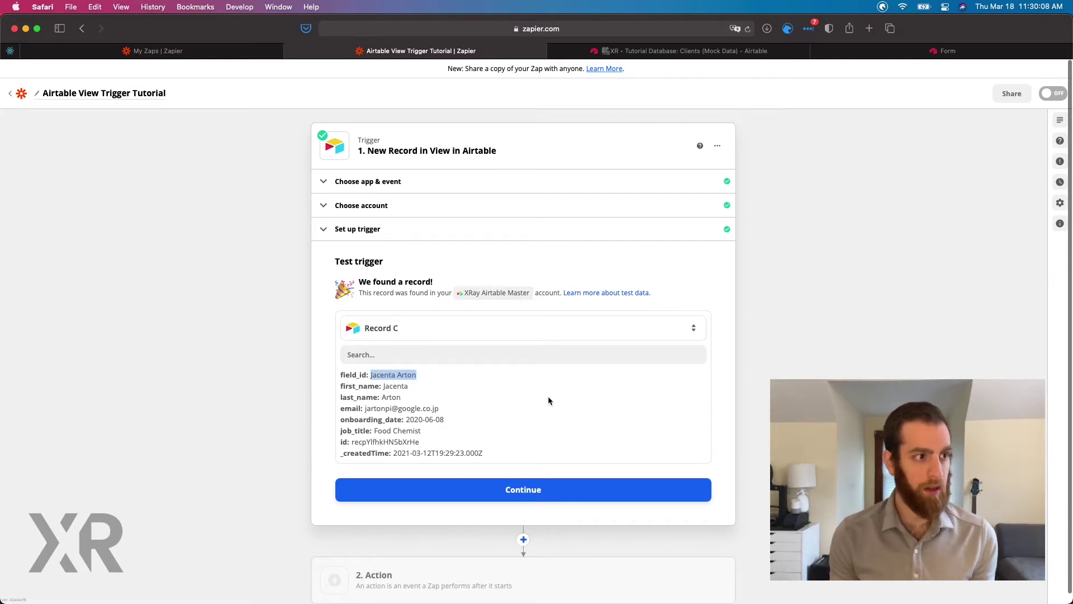
left_click(708, 50)
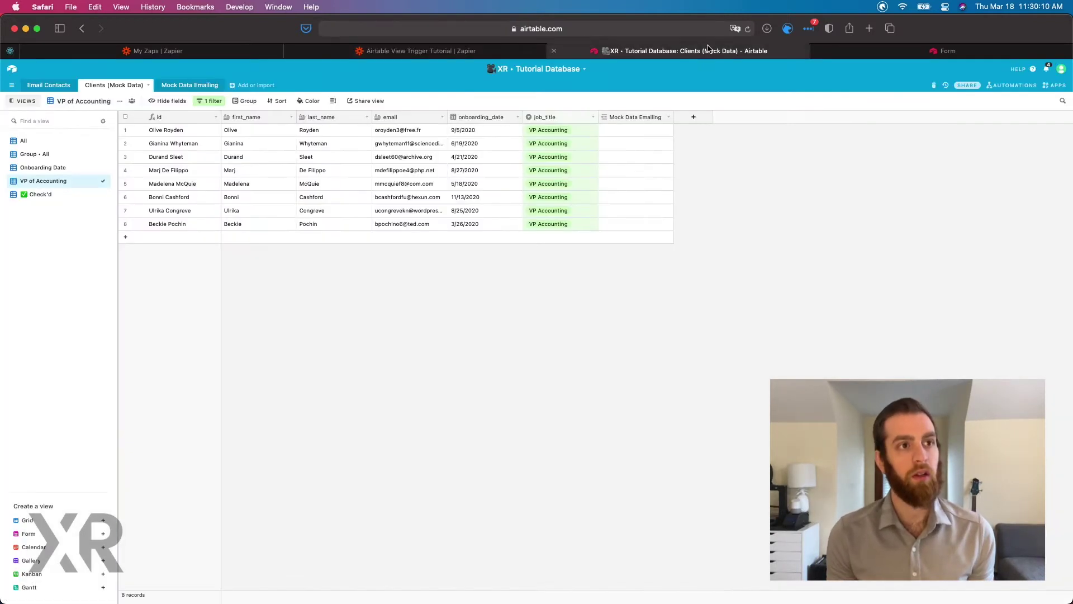
left_click(53, 141)
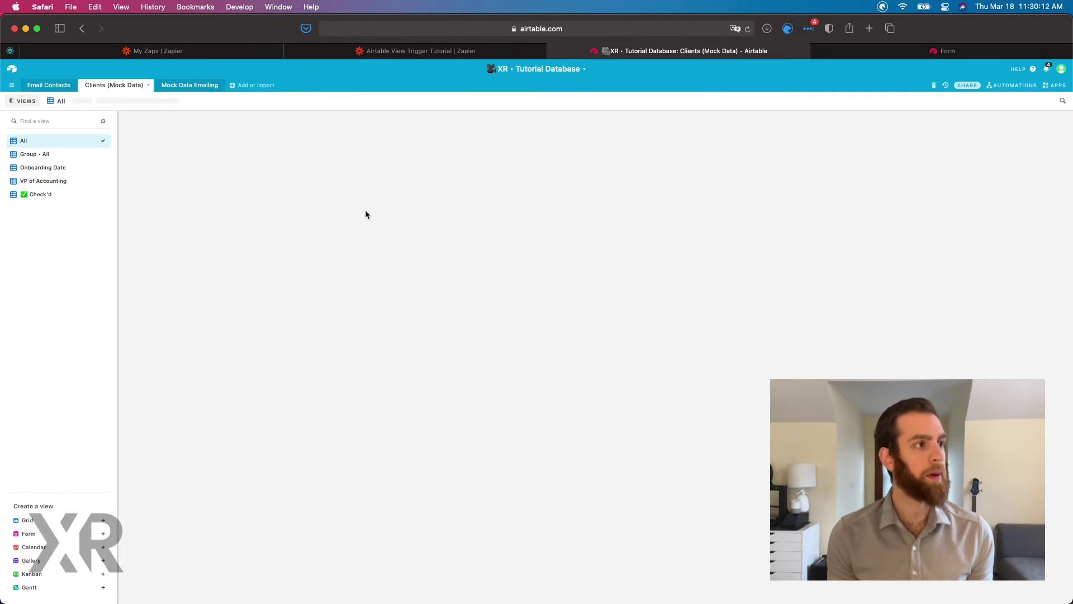
key("super+f")
key("super+v")
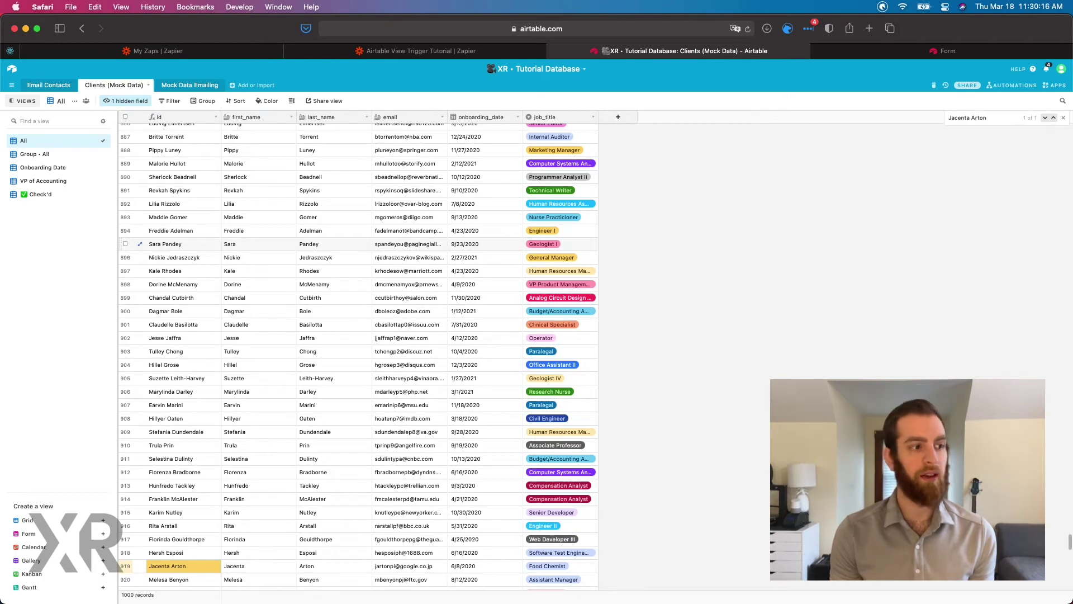
scroll(384, 469, "down", 3)
scroll(384, 468, "down", 3)
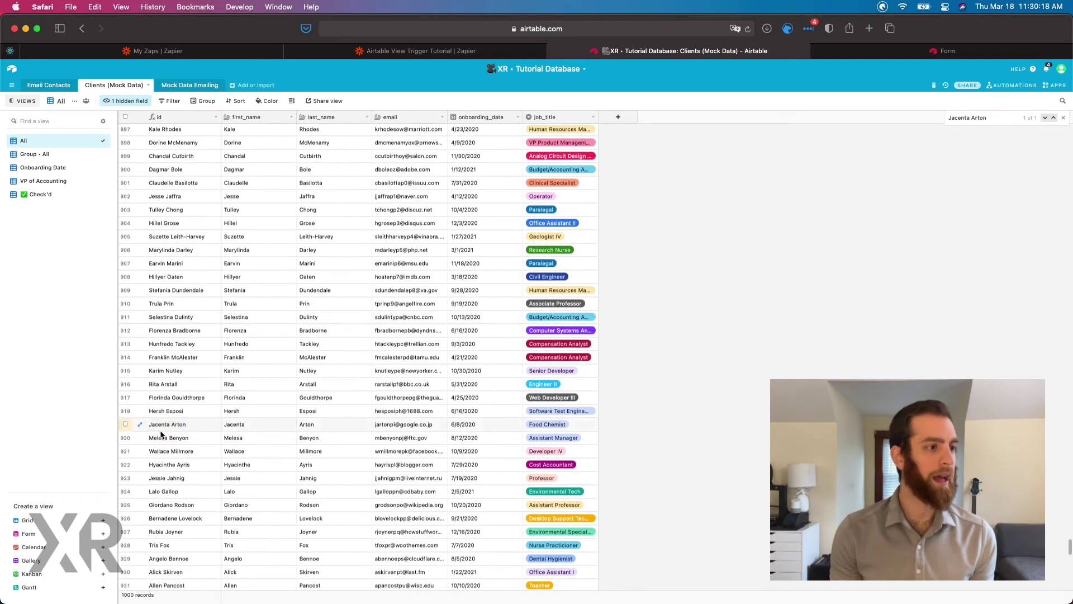
left_click(125, 424)
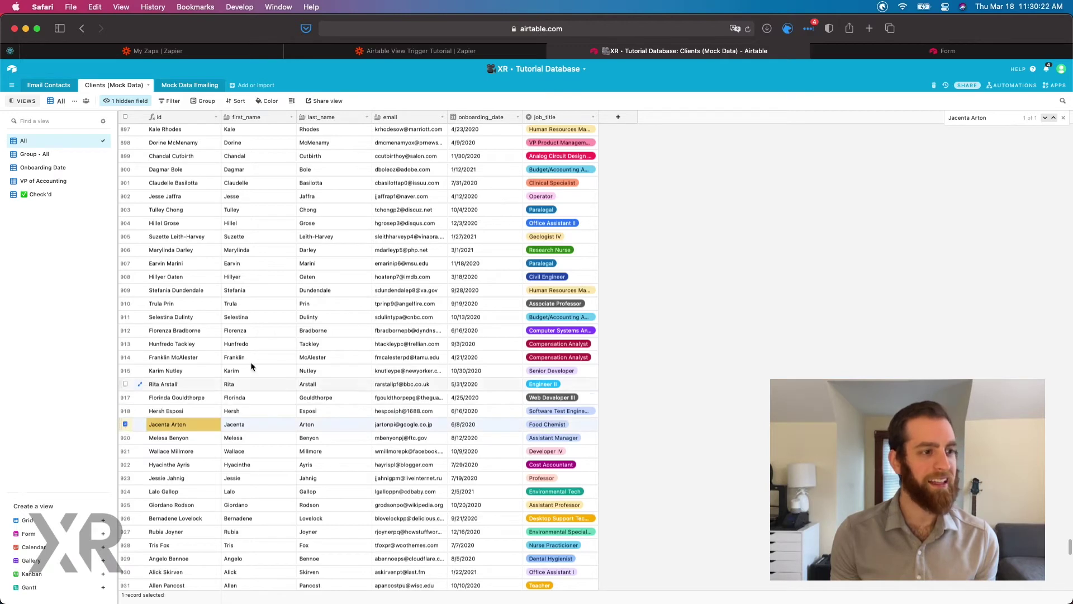
Step: Sort the All view by first_name from A to Z
left_click(239, 102)
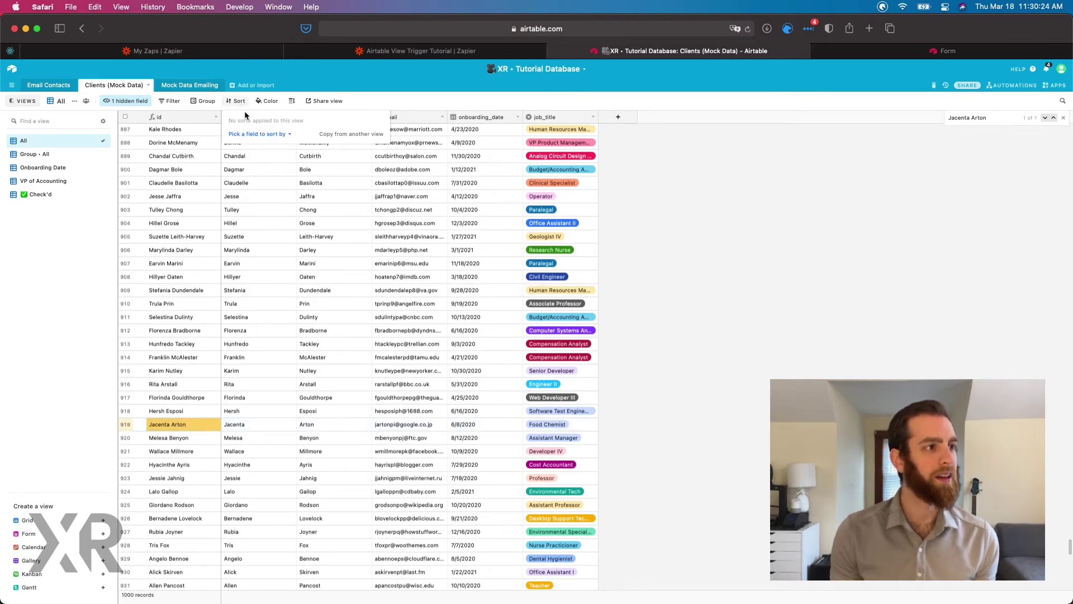
left_click(263, 136)
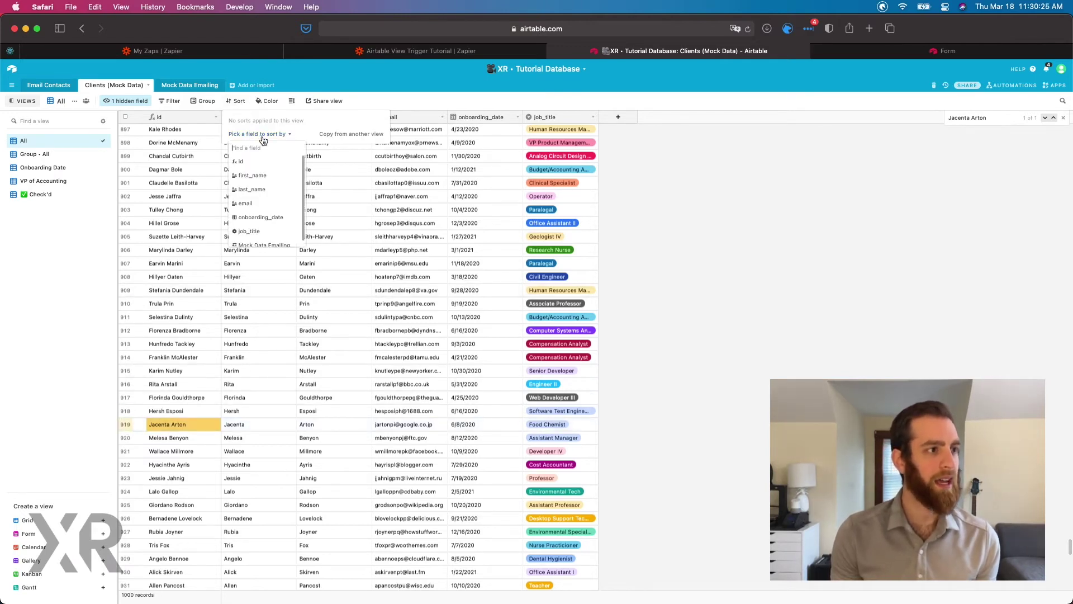
left_click(266, 175)
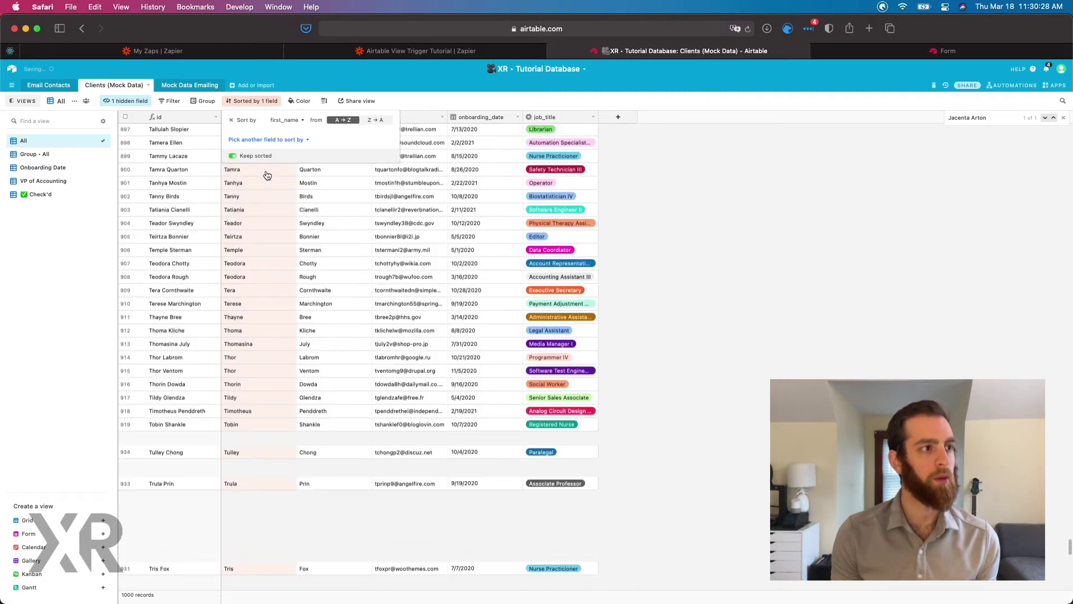
left_click(651, 274)
scroll(296, 288, "up", 20)
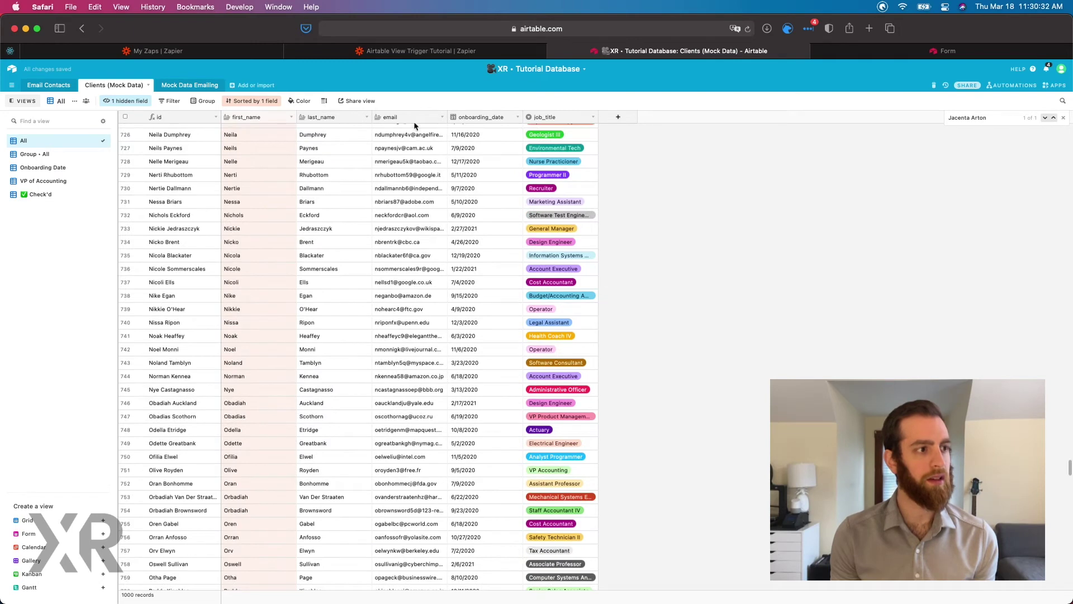
Step: Review the test record in Zapier, and examine the records in Airtable's Onboarding Date view
left_click(466, 48)
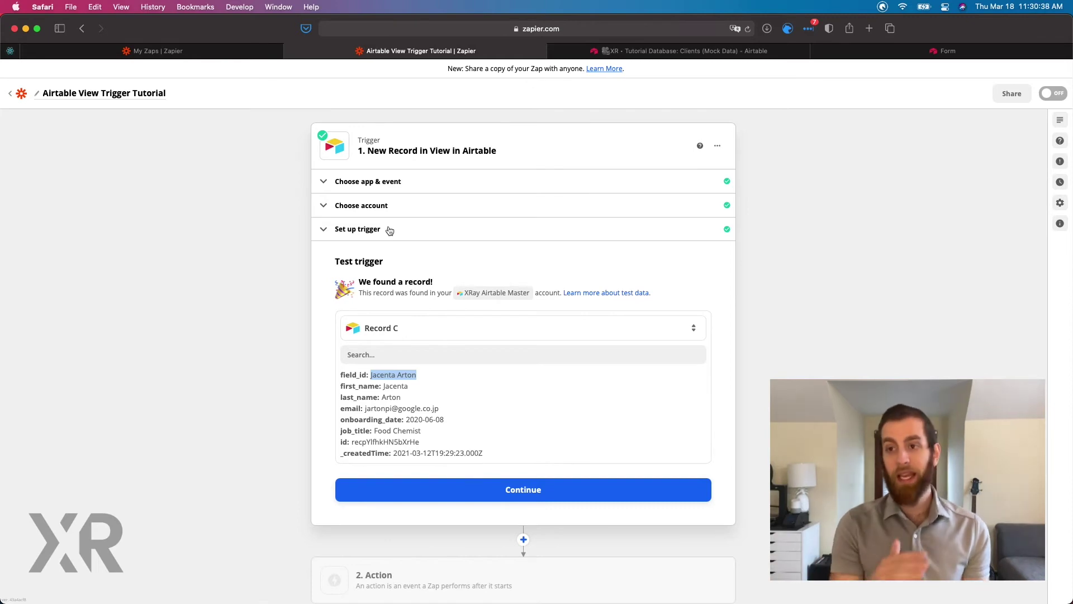
left_click(623, 55)
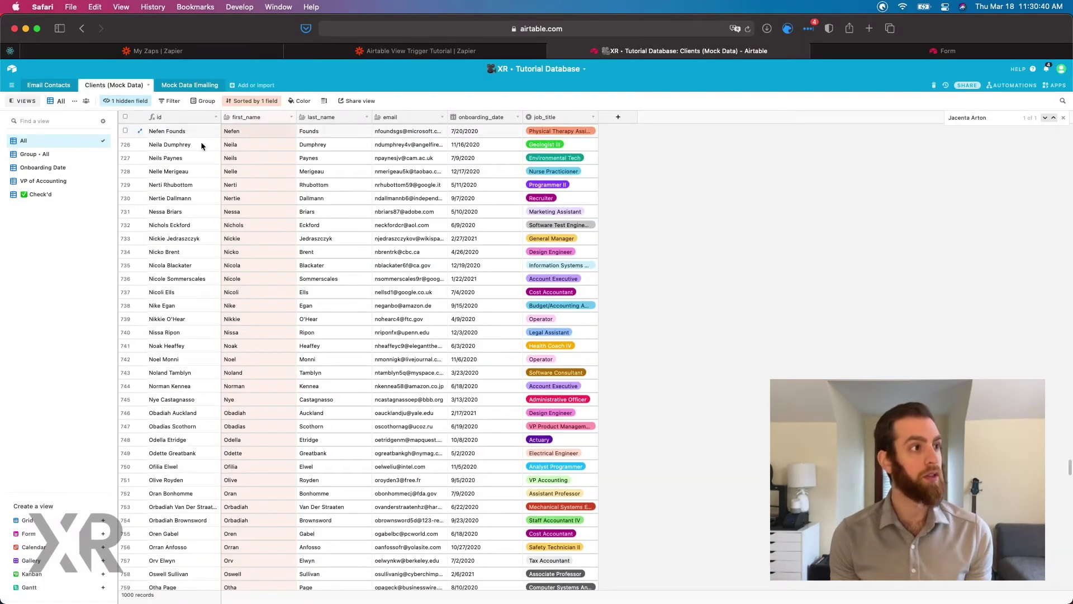
left_click(75, 167)
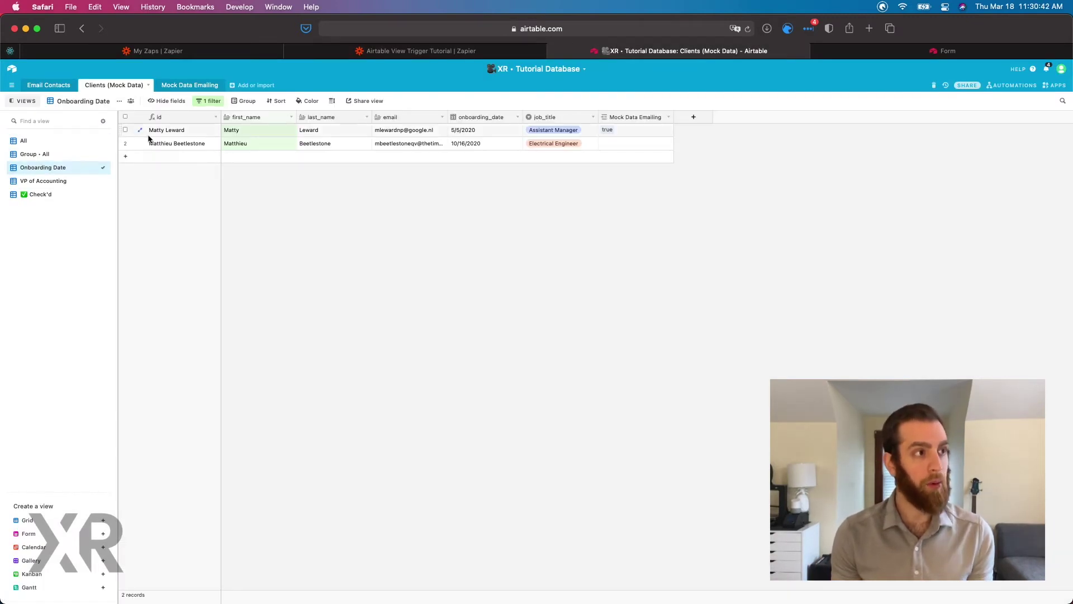
Step: Switch to the Zap in Zapier, set the trigger's view to Onboarding Date and run the trigger test
left_click(430, 50)
left_click(450, 213)
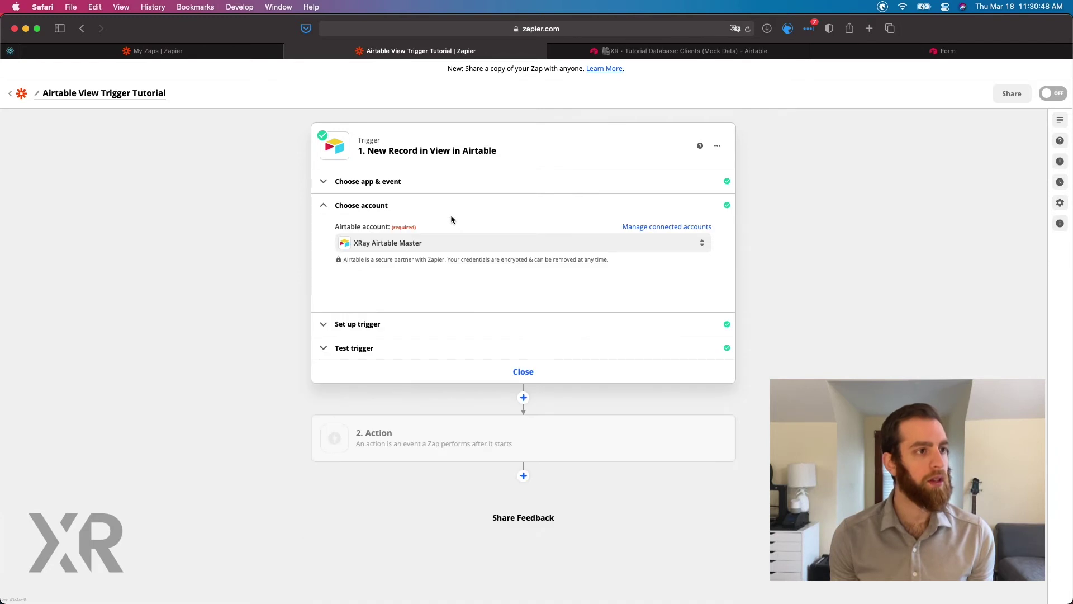
left_click(391, 333)
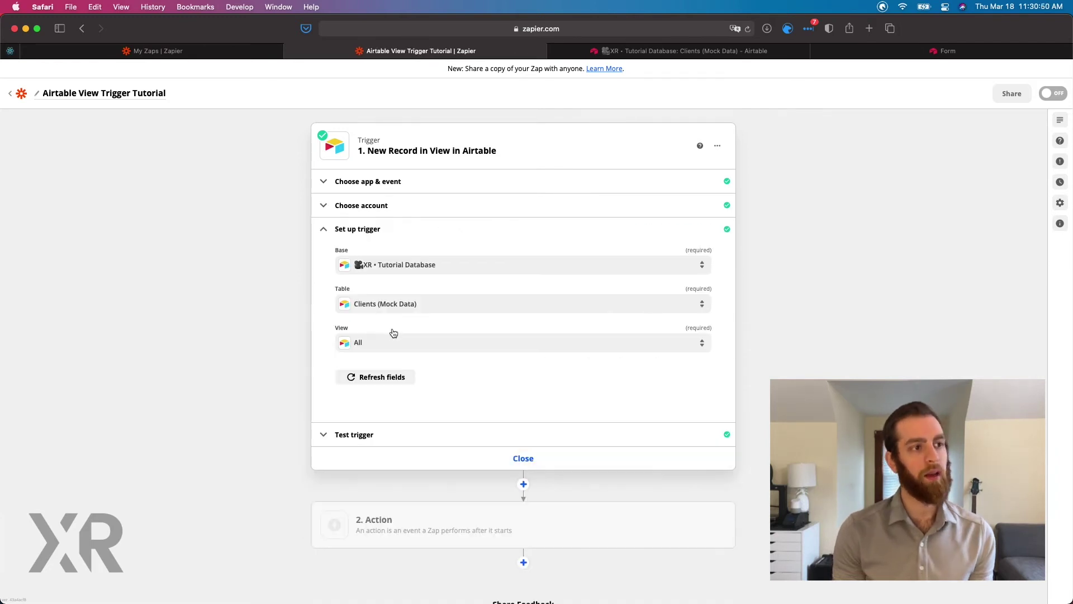
left_click(404, 347)
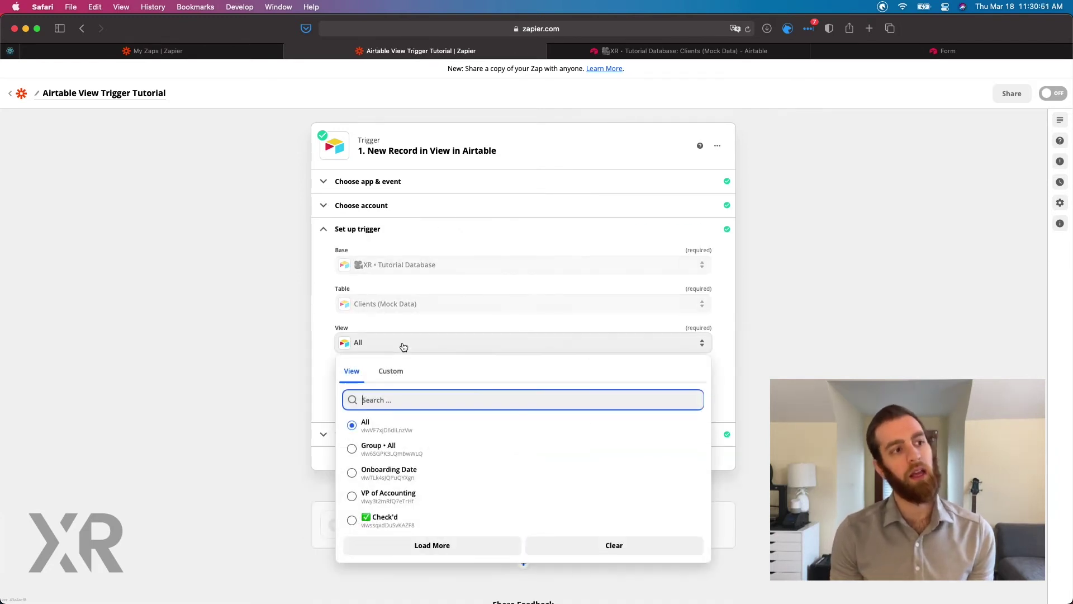
left_click(395, 474)
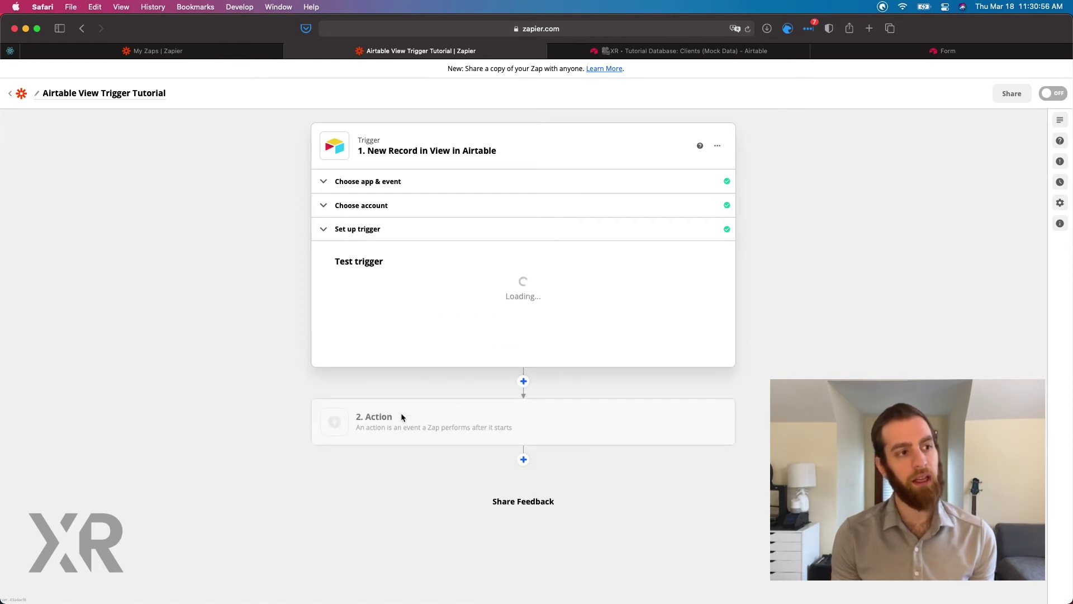
left_click(525, 398)
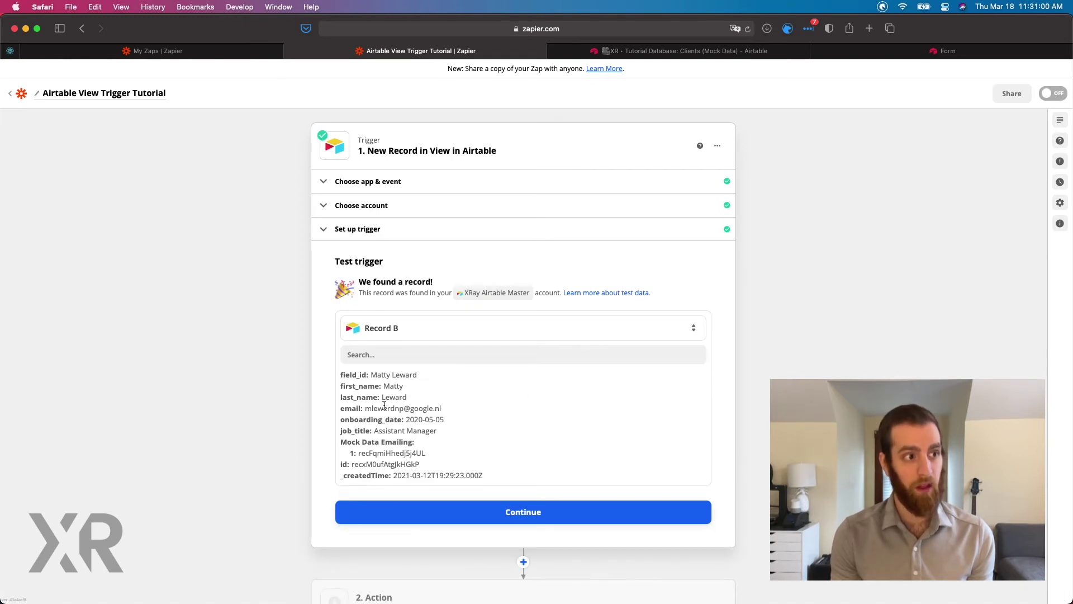
Step: Choose Record A as the test record and compare its first_name with the Onboarding Date records in Airtable, returning to Zapier
left_click(374, 335)
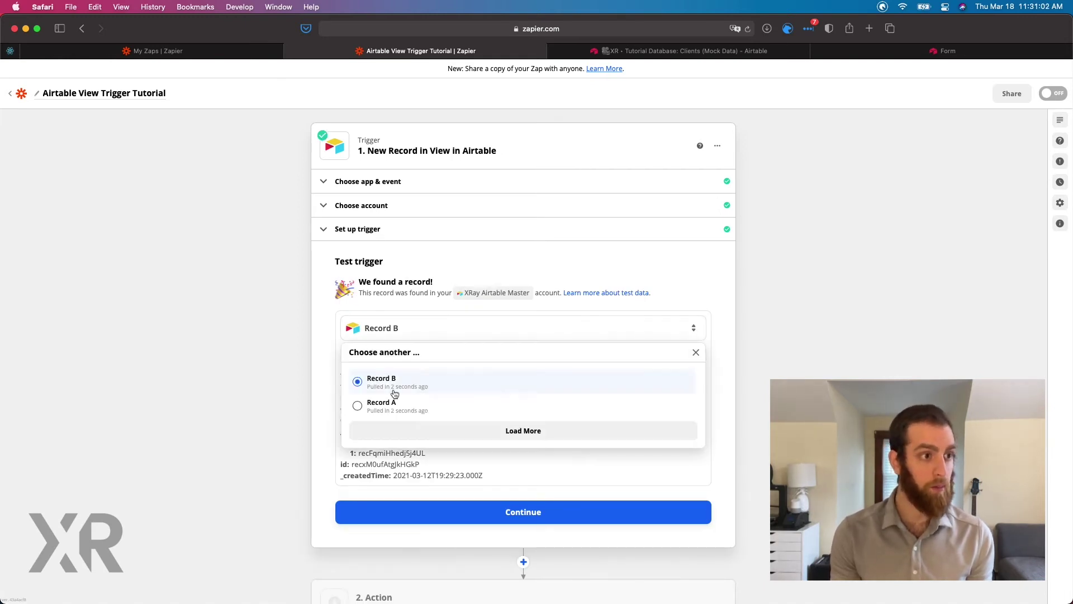
left_click(393, 415)
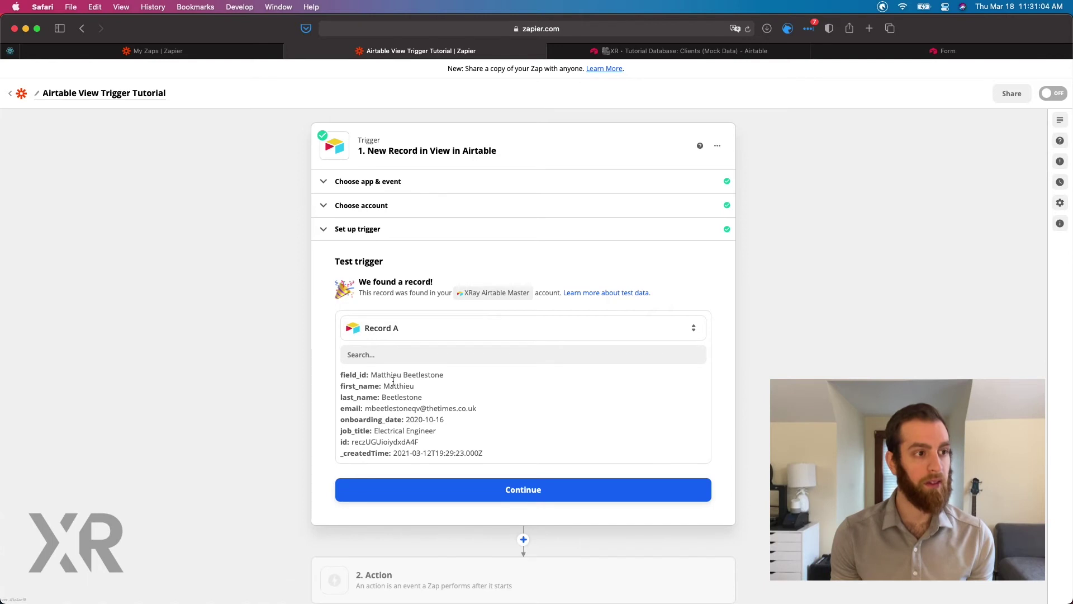
double_click(393, 384)
left_click(707, 51)
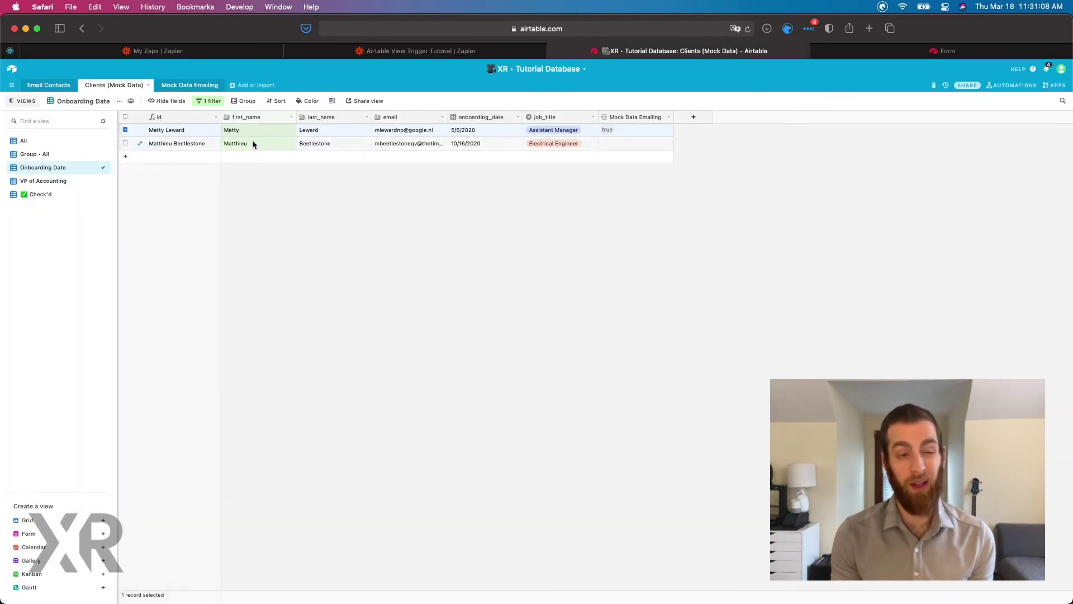
left_click(444, 52)
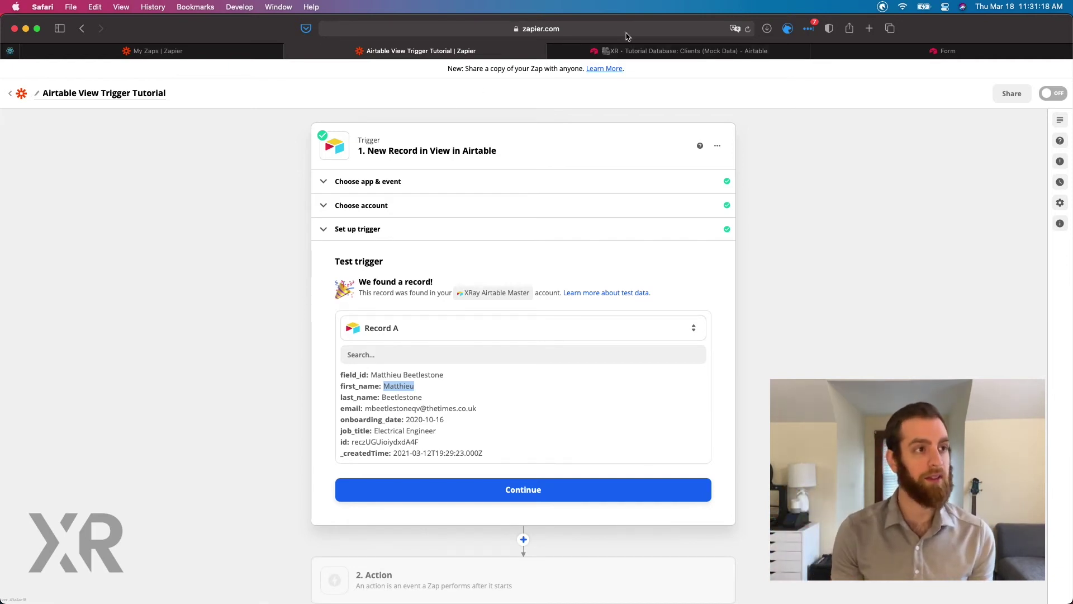
Step: Examine the records in Airtable's VP of Accounting view and return to the Zap in Zapier
left_click(642, 51)
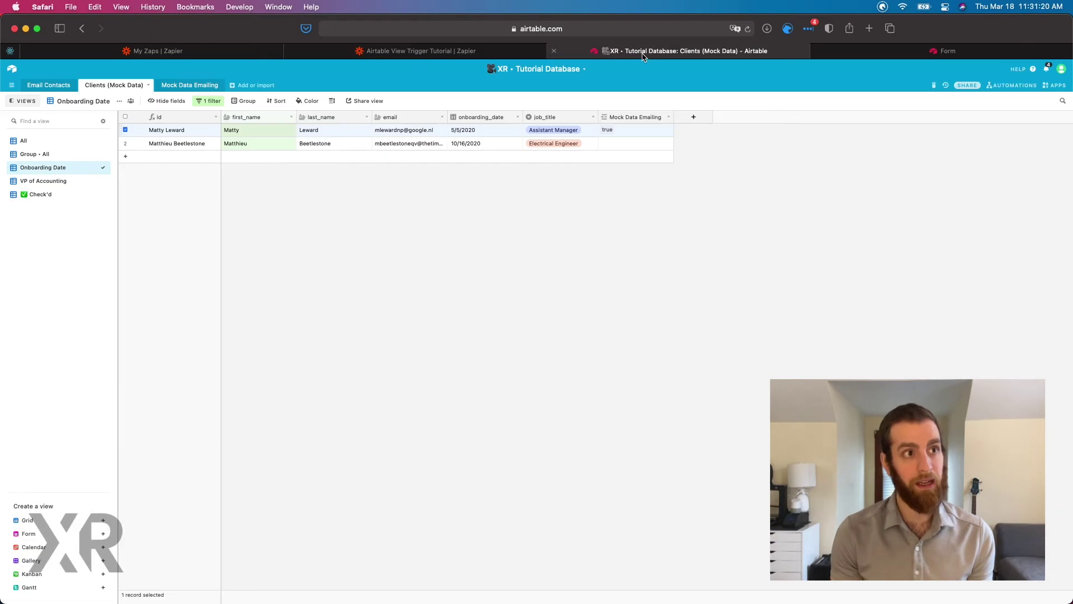
left_click(51, 184)
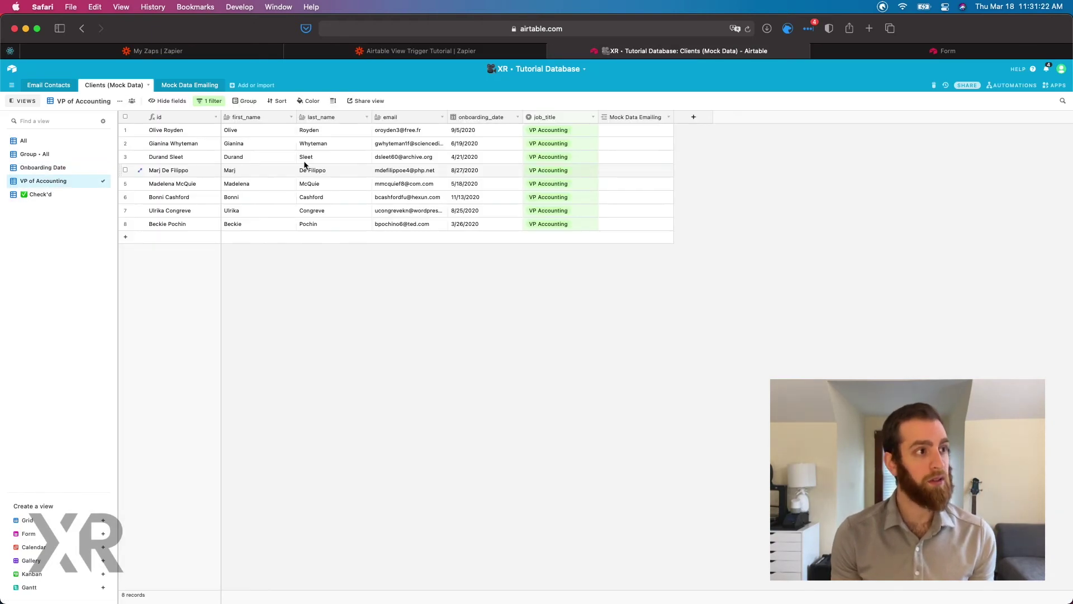
mouse_move(464, 54)
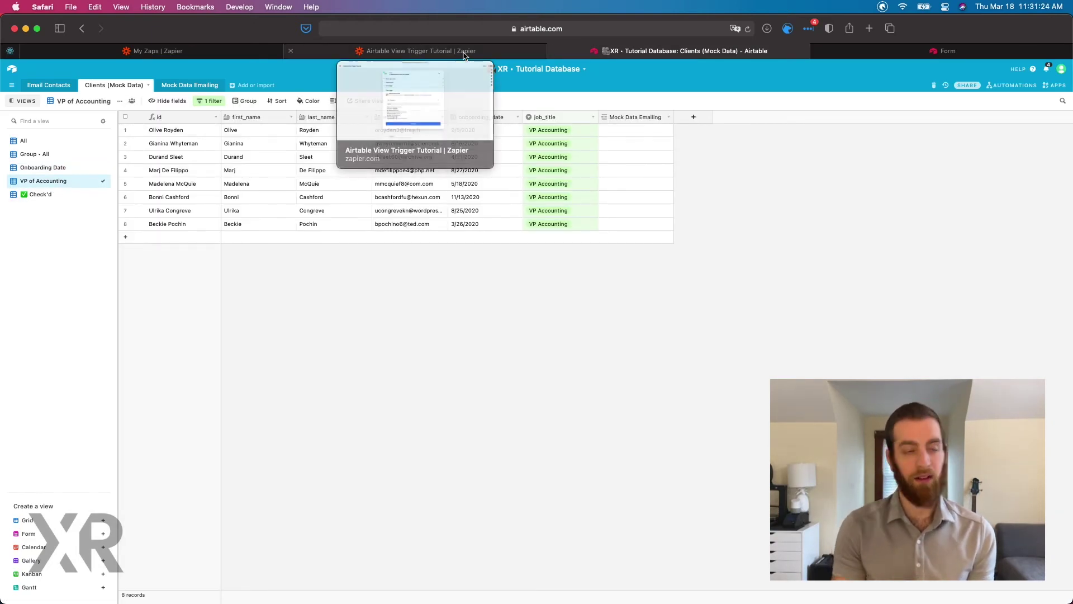
left_click(464, 51)
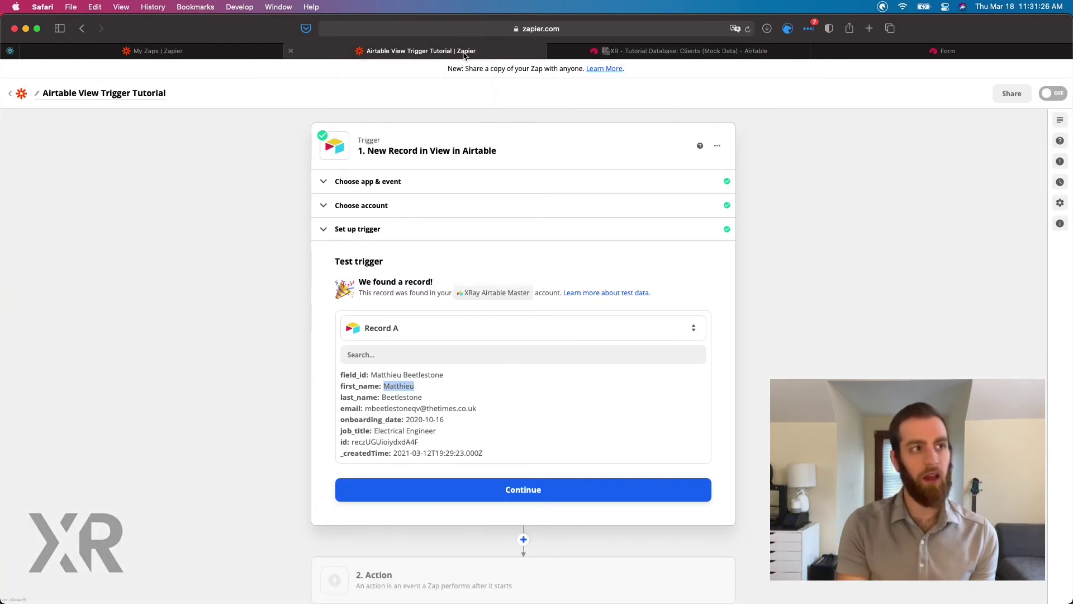
Step: Set the Airtable trigger's view to VP of Accounting and continue to the trigger test
left_click(388, 235)
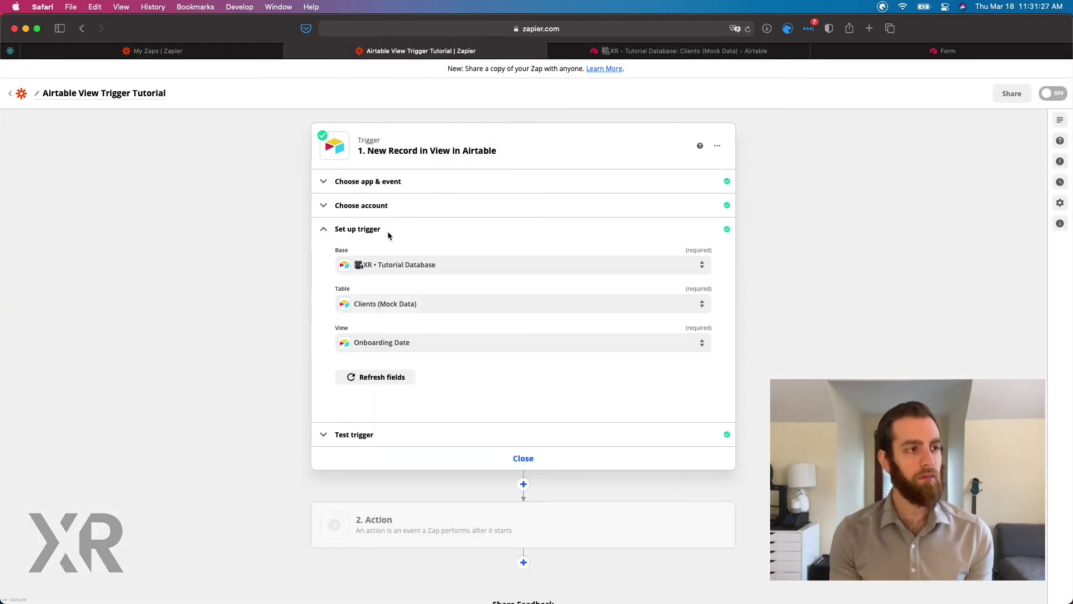
left_click(410, 344)
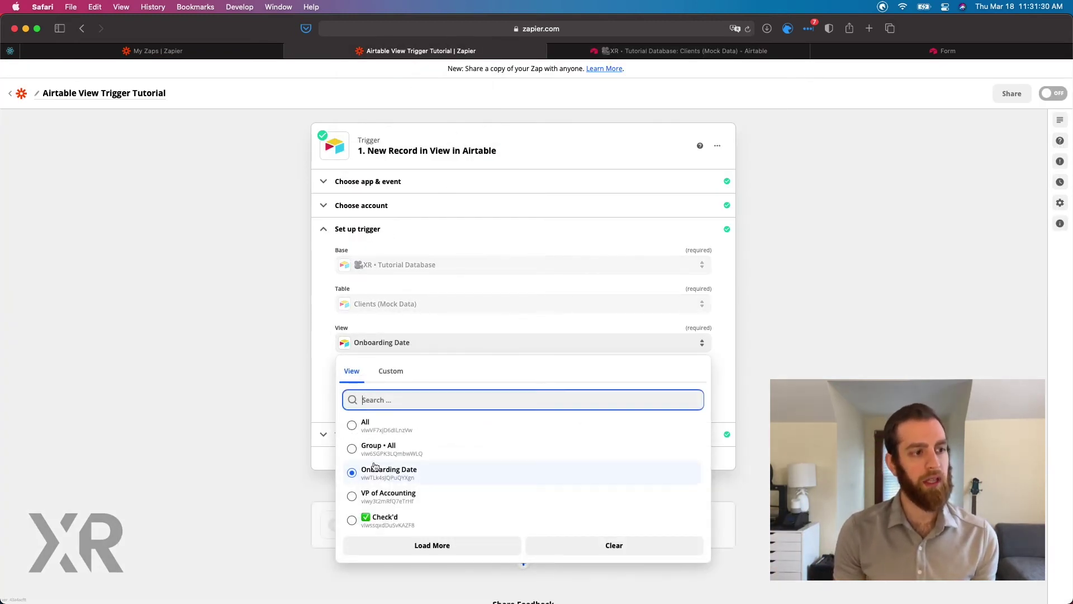
left_click(397, 499)
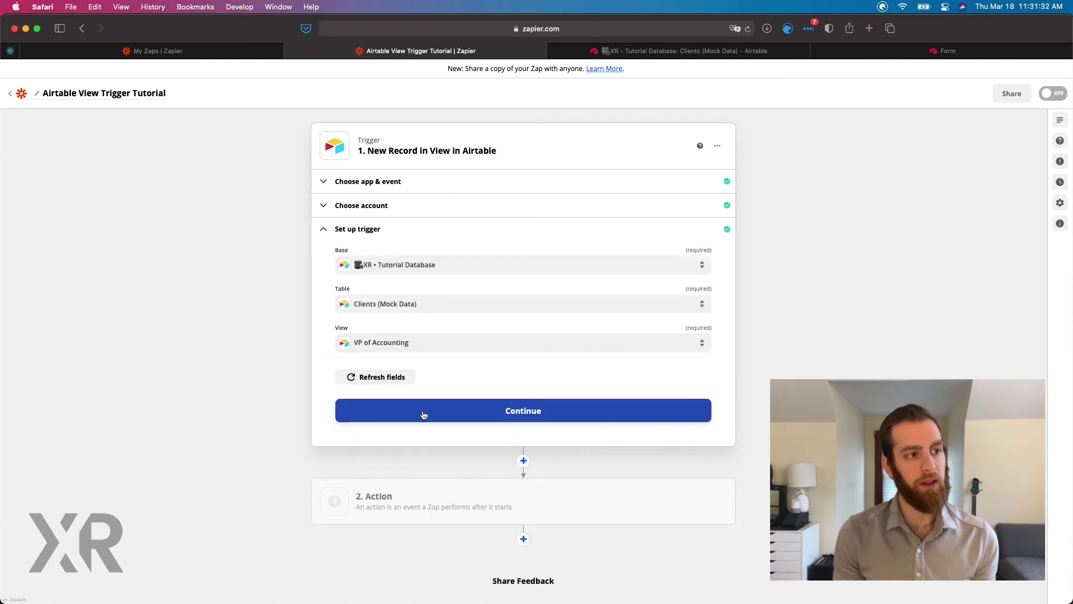
left_click(424, 415)
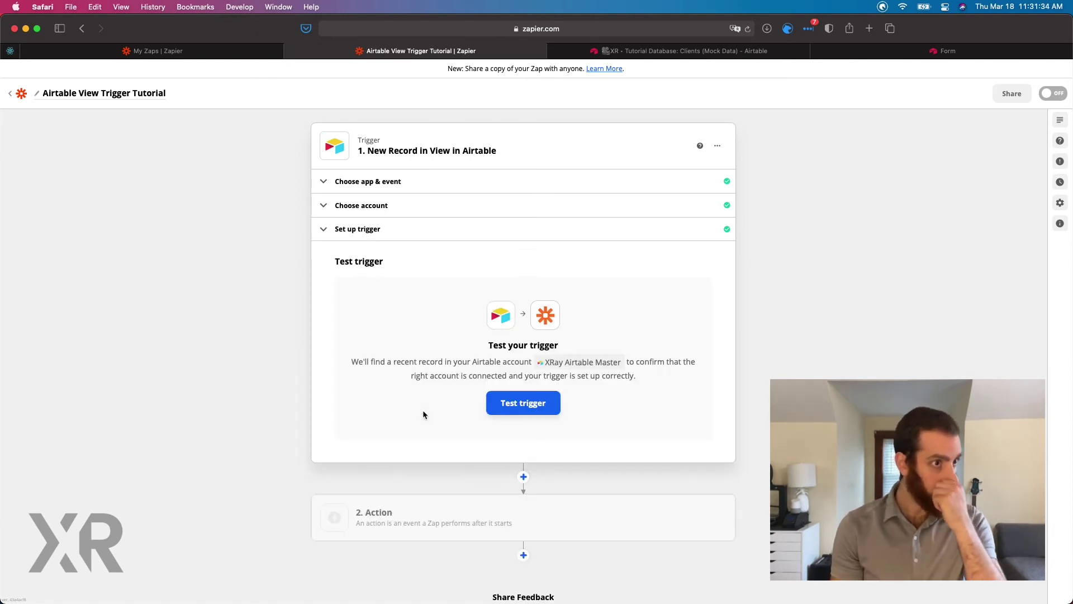
Step: Run the trigger test and choose Record B as the test record
left_click(549, 400)
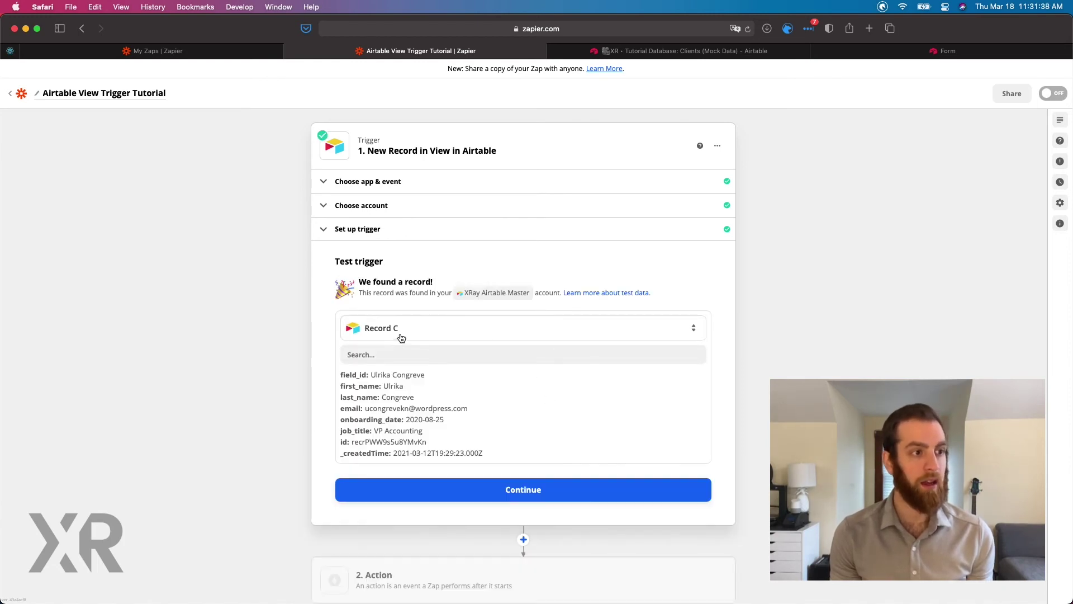
left_click(400, 330)
left_click(400, 396)
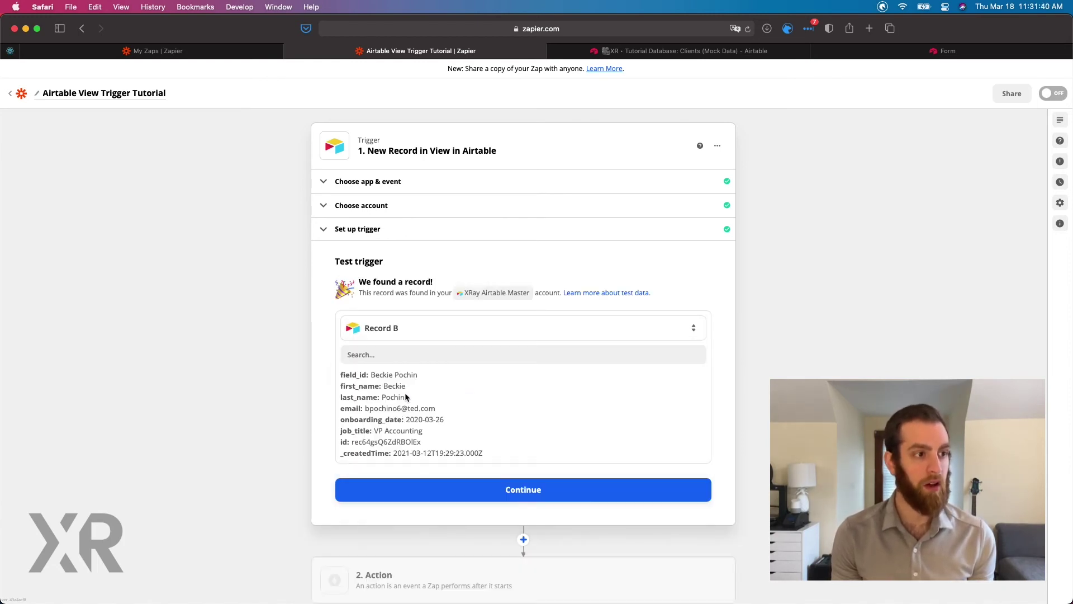
Step: In Airtable's VP of Accounting view, add a filter where first_name contains the first name of the client onboarded on 11/13/2020
left_click(678, 51)
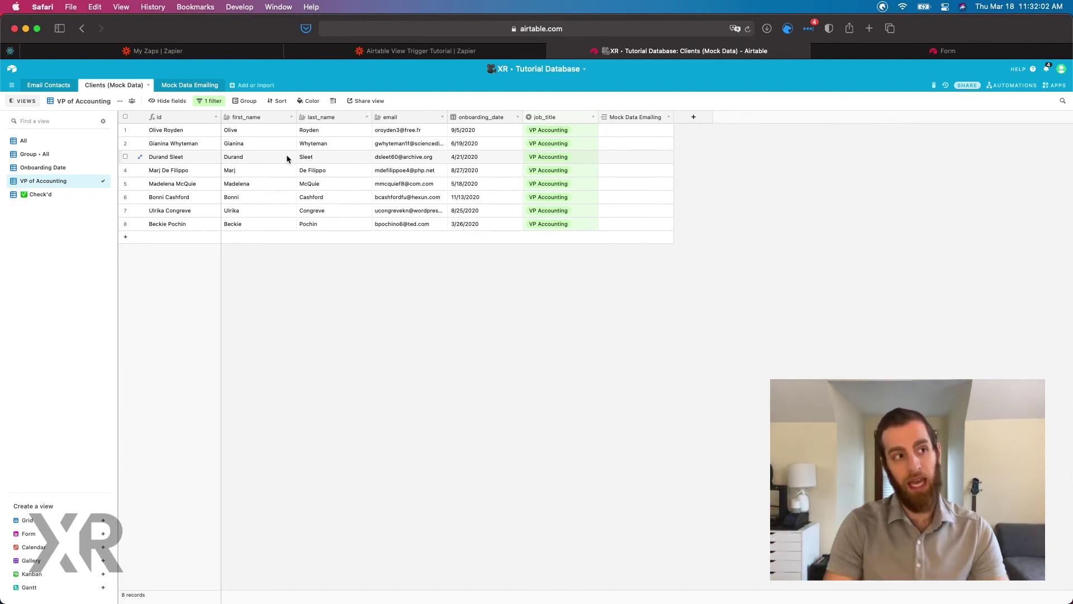
left_click(207, 102)
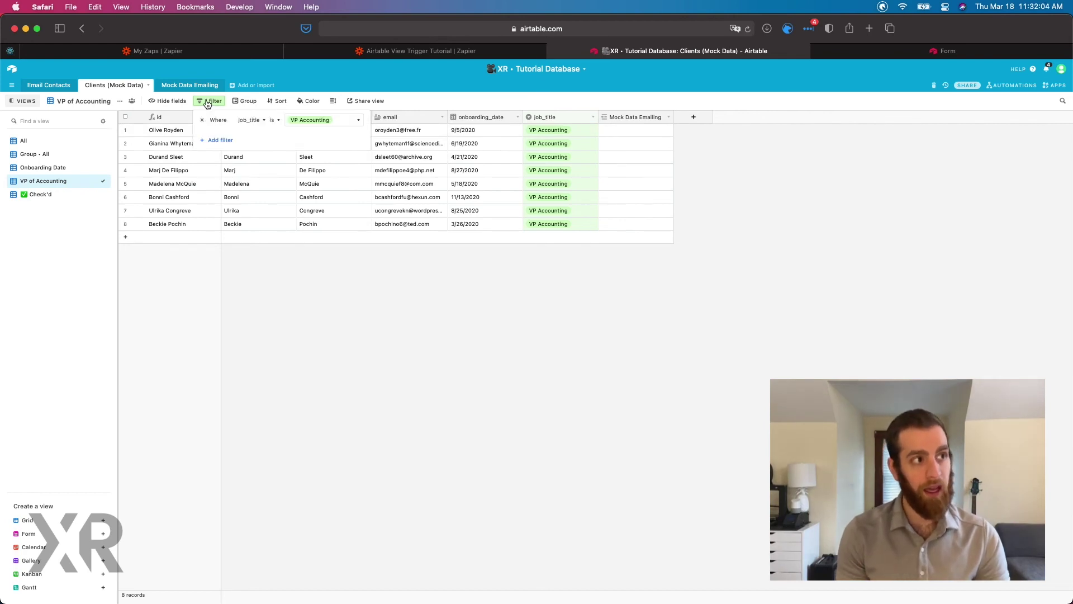
left_click(225, 141)
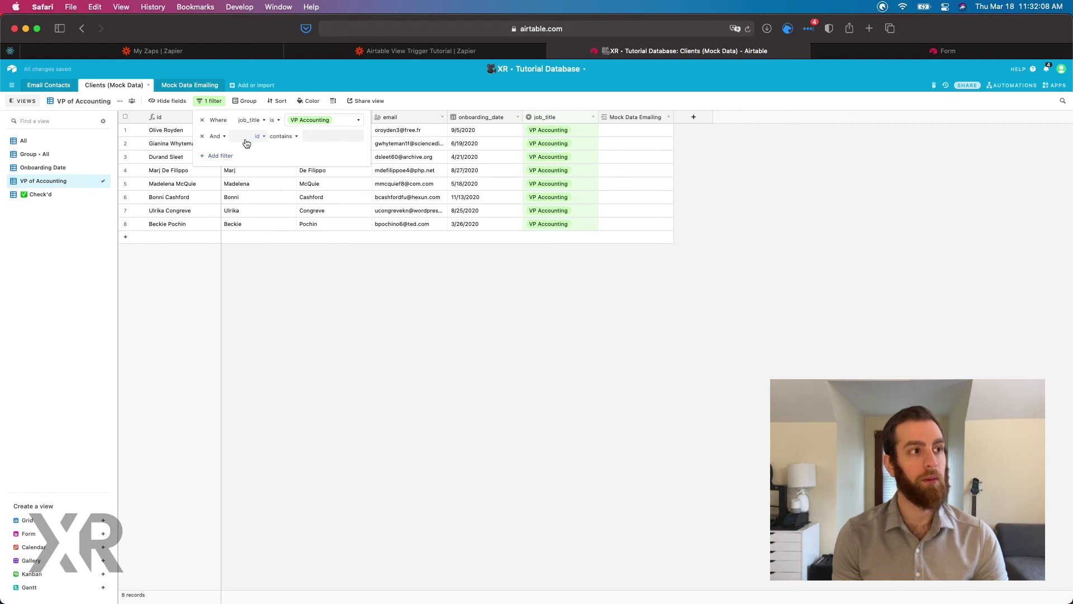
left_click(247, 138)
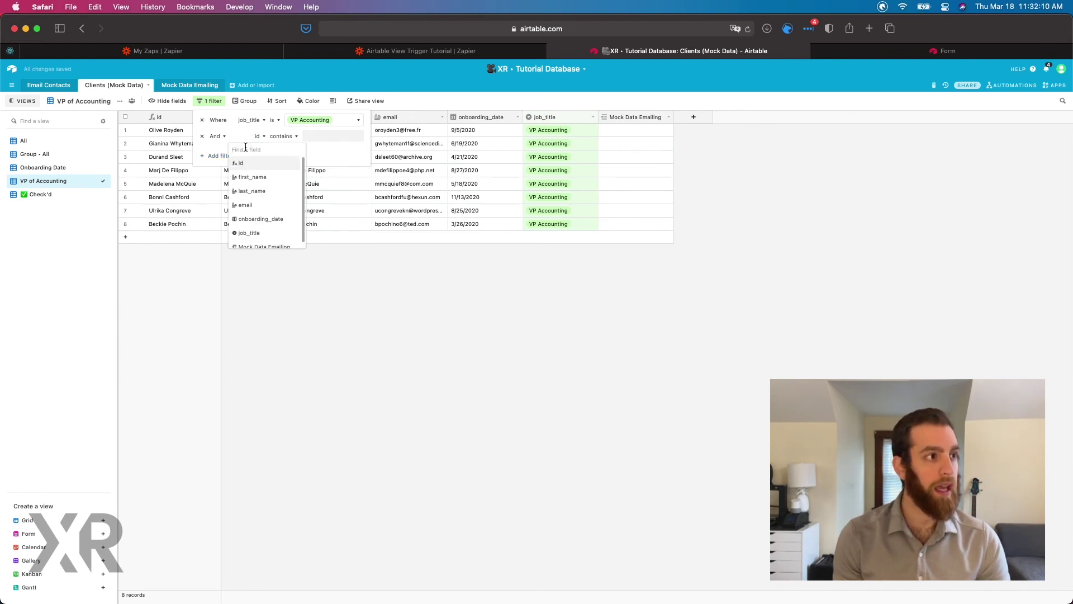
left_click(266, 177)
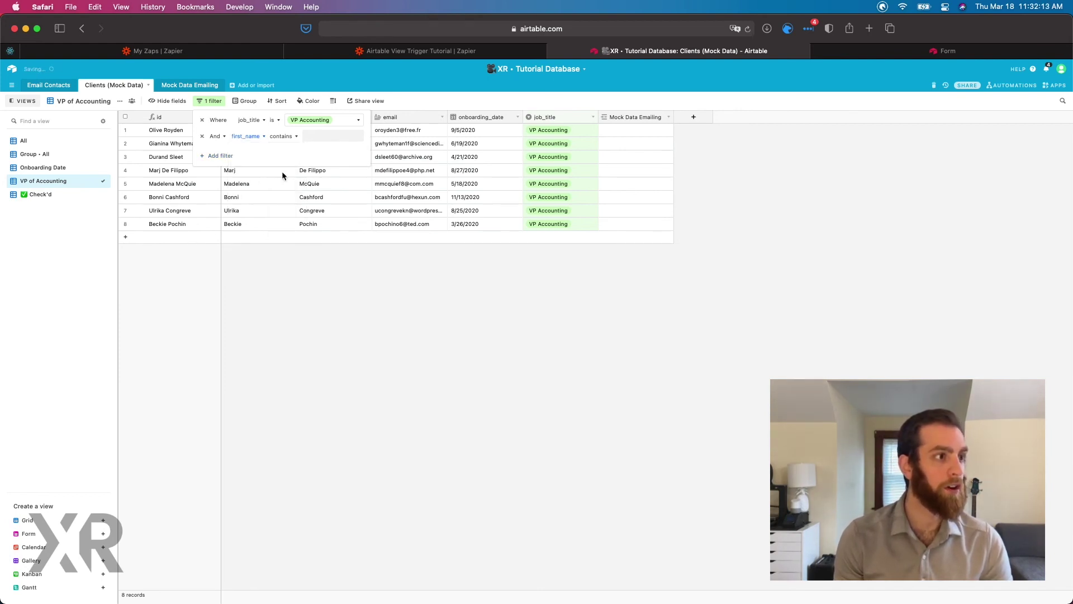
left_click(312, 134)
type("Bonni")
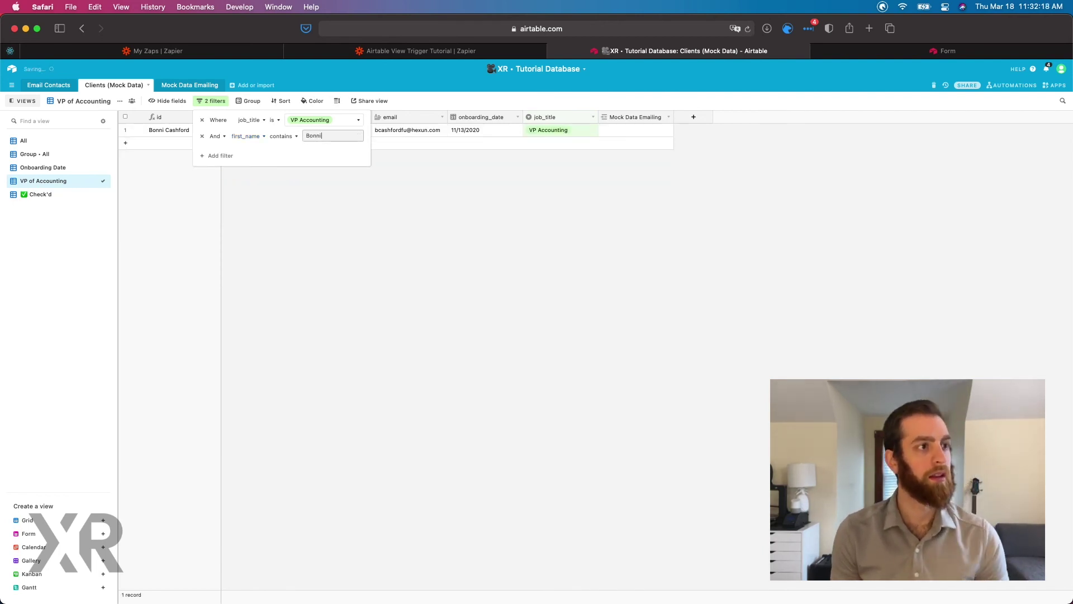
left_click(415, 261)
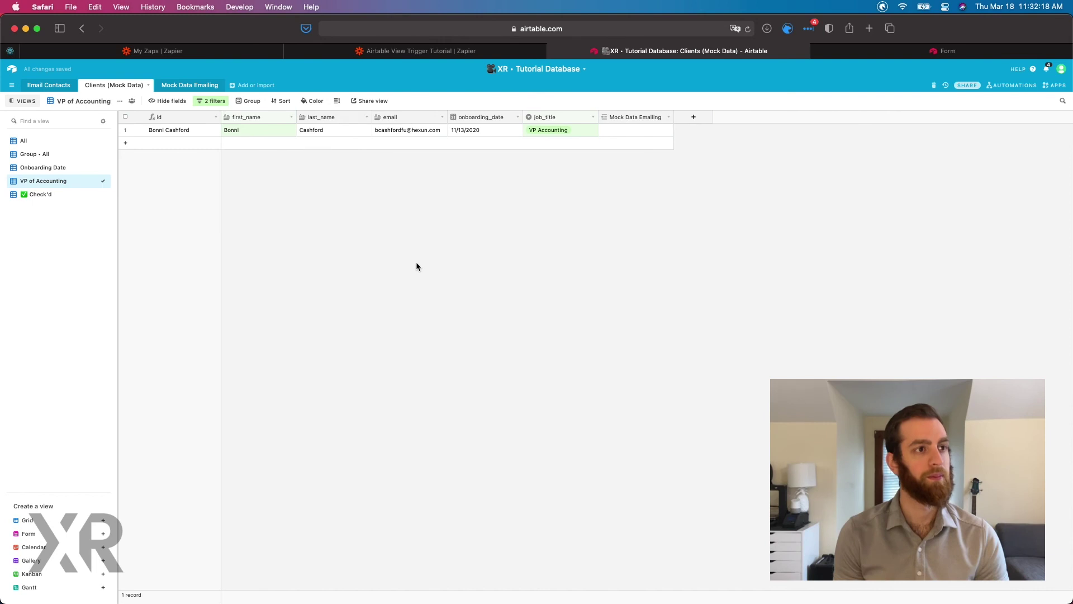
Step: Return to the Zap in Zapier, load more test records and continue to the action step with Record D chosen
left_click(485, 50)
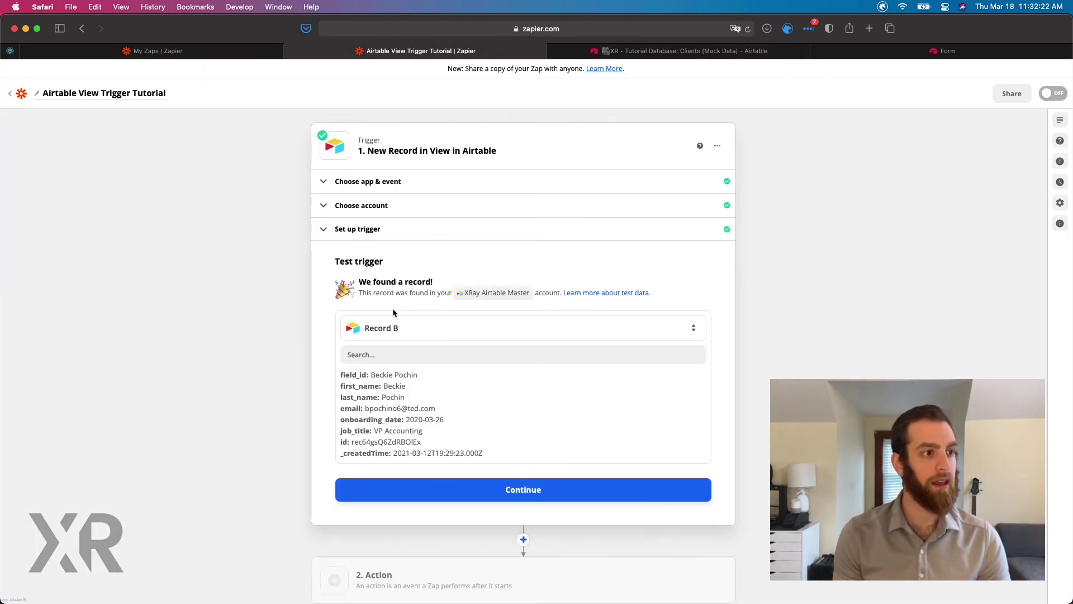
left_click(391, 328)
scroll(390, 327, "down", 2)
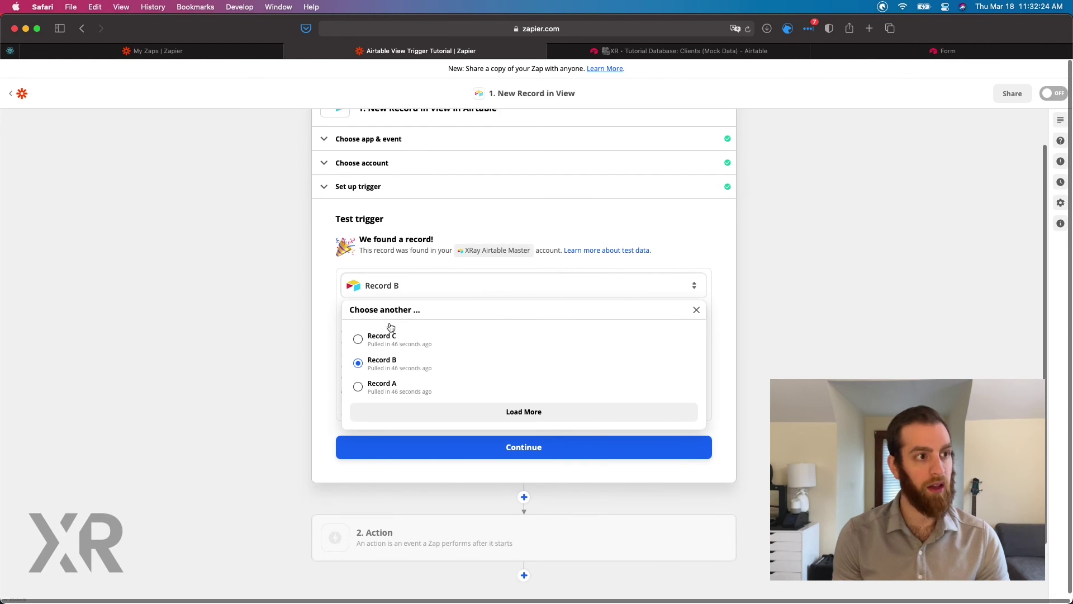
left_click(457, 416)
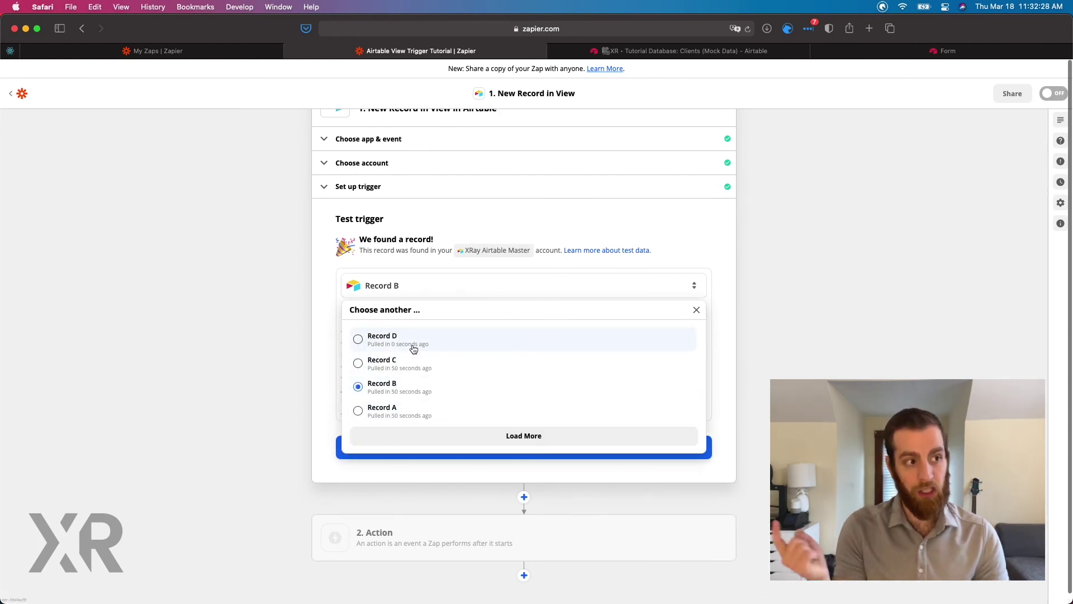
left_click(412, 349)
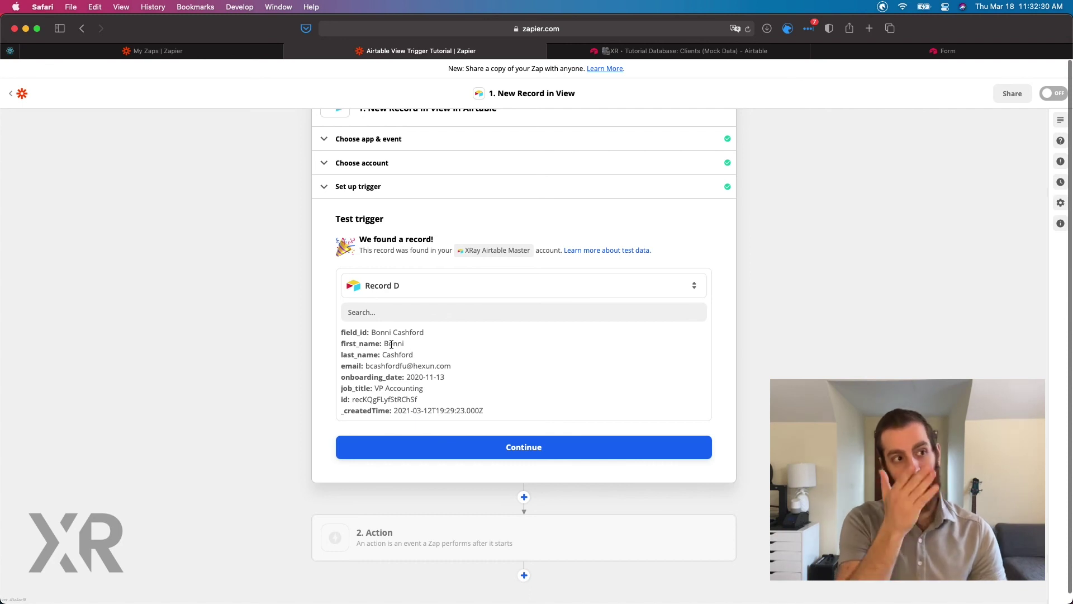
left_click(478, 453)
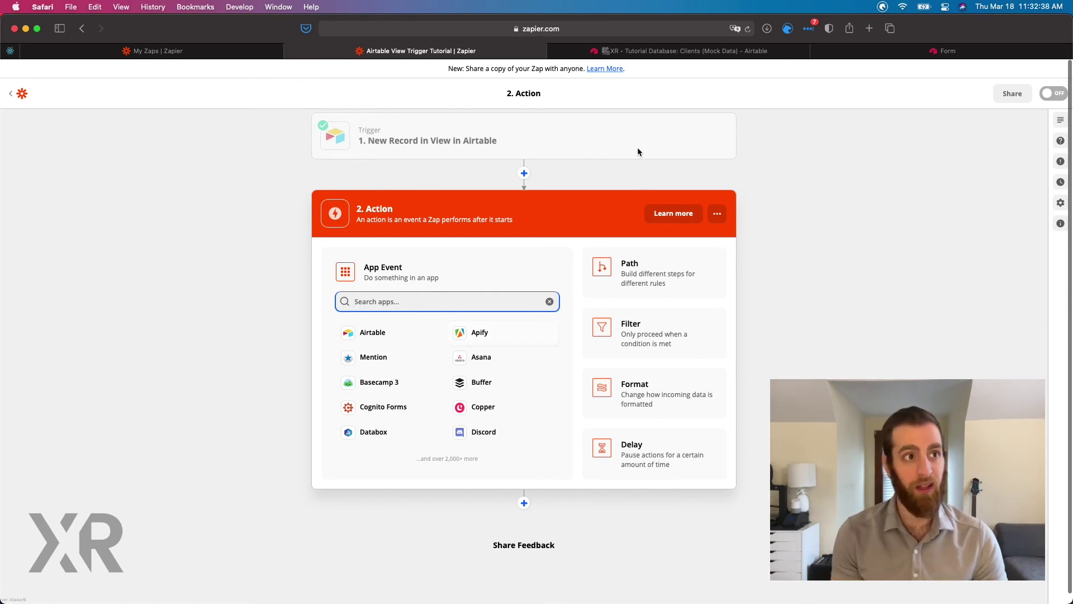
Step: Switch to the filtered VP of Accounting view in Airtable
left_click(704, 52)
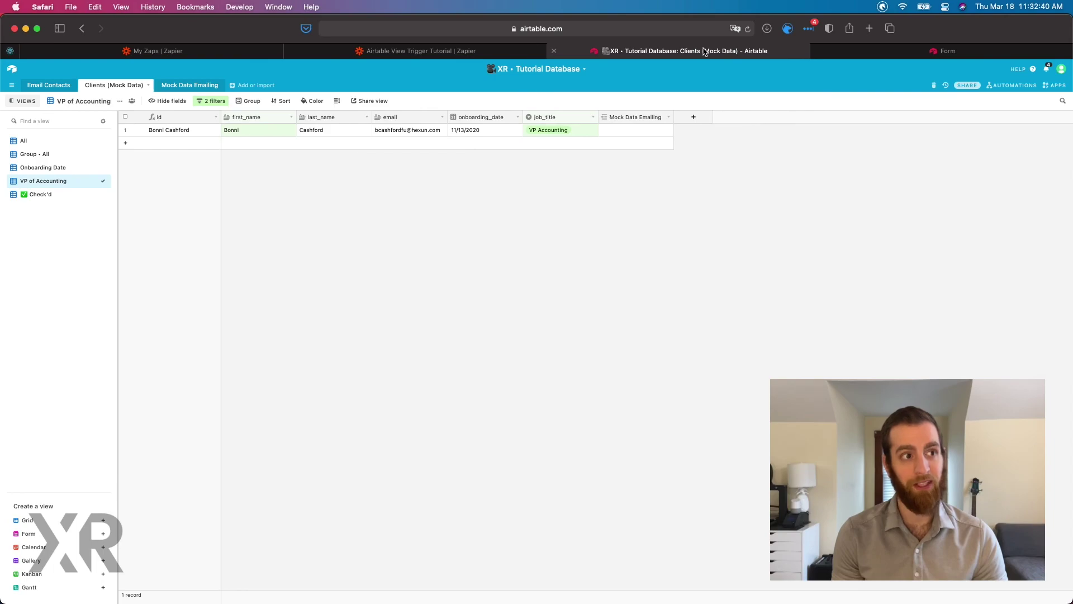